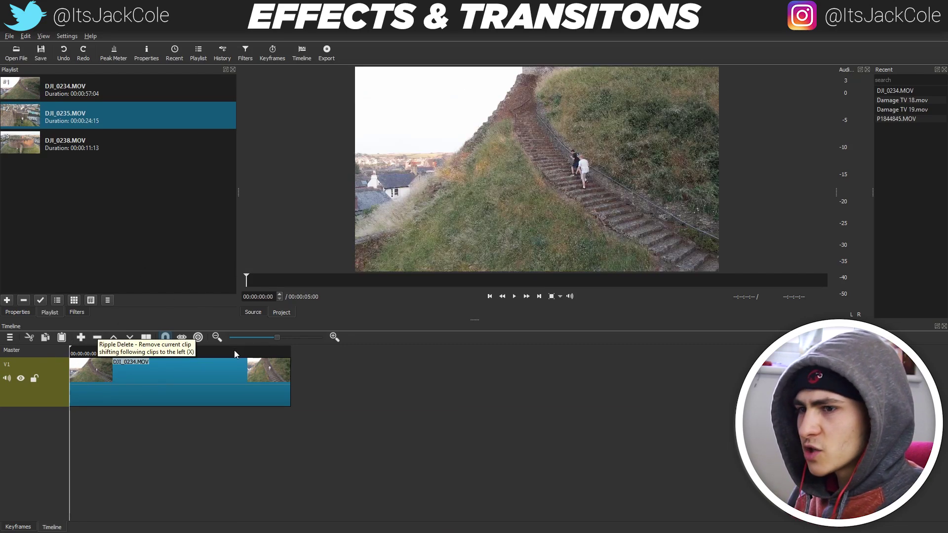
Step: Trim the end of the DJI_0234.MOV clip on track V1 to a duration of 00:00:01:22
{"action": "left_click_drag", "start_coordinate": [290, 367], "coordinate": [153, 367]}
Step: Try placing DJI_0235.MOV from the playlist directly after the DJI_0234.MOV clip on track V1 and scrub through it
{"action": "left_click_drag", "start_coordinate": [74, 117], "coordinate": [204, 383]}
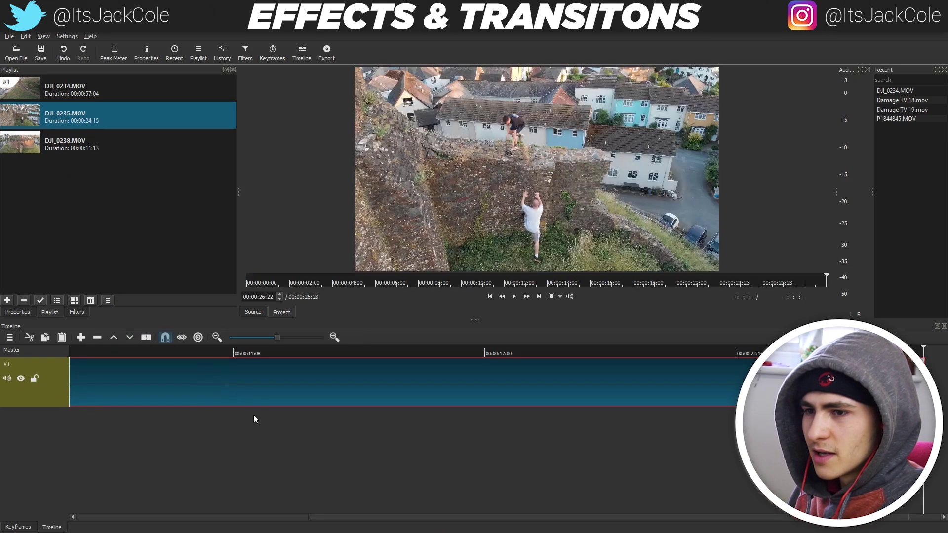
{"action": "left_click_drag", "start_coordinate": [316, 517], "coordinate": [87, 519]}
{"action": "left_click_drag", "start_coordinate": [229, 402], "coordinate": [207, 370]}
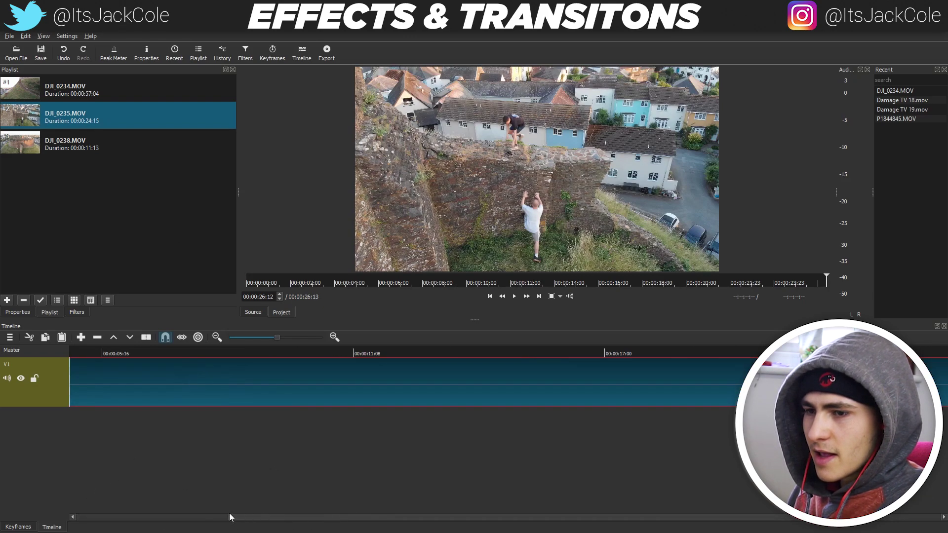
{"action": "left_click", "coordinate": [167, 351]}
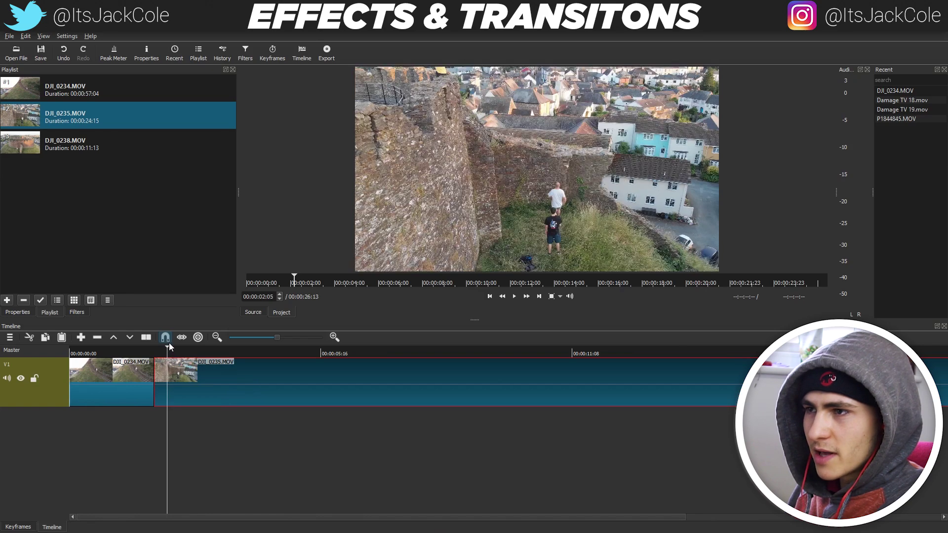
{"action": "left_click_drag", "start_coordinate": [167, 351], "coordinate": [817, 381]}
Step: Undo the placement of the DJI_0235.MOV clip on the timeline
{"action": "right_click", "coordinate": [637, 382]}
{"action": "key", "text": "Escape"}
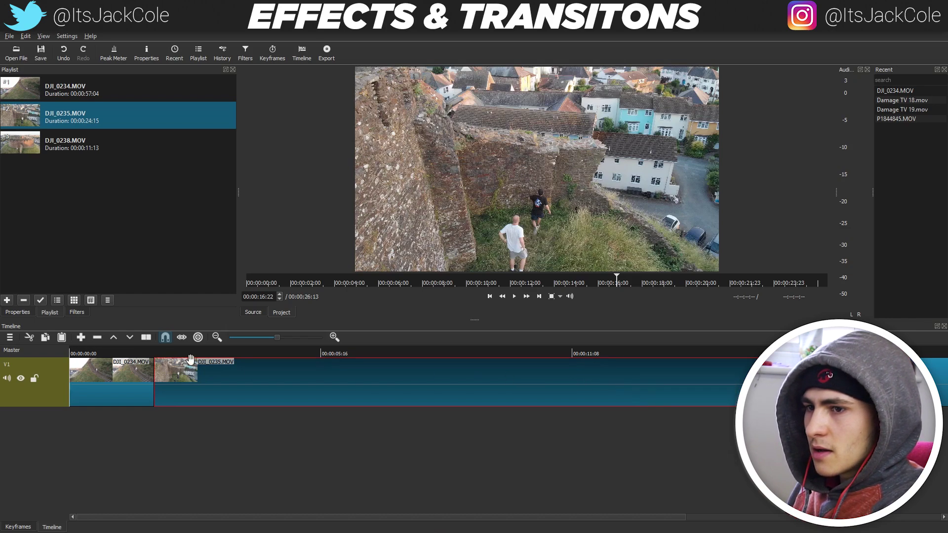
{"action": "key", "text": "ctrl+z"}
{"action": "key", "text": "ctrl+z"}
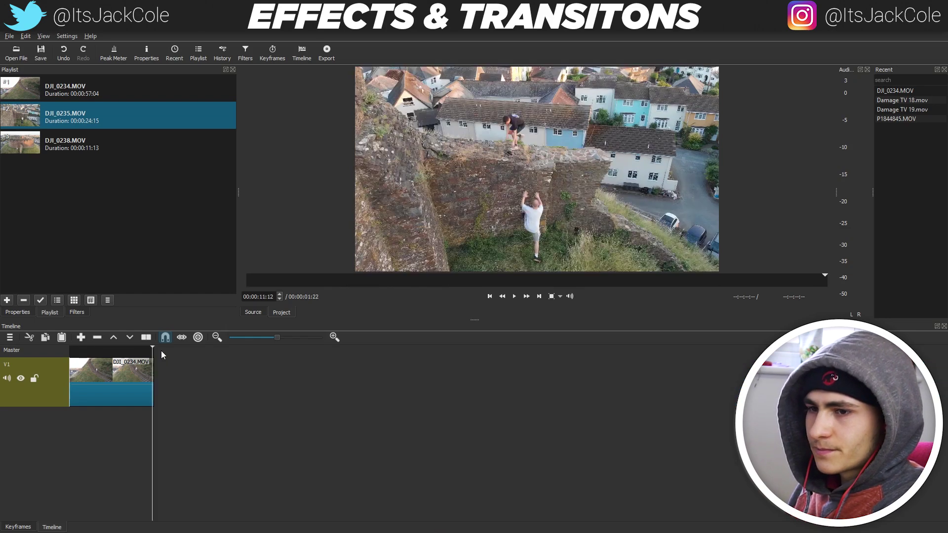
Step: Return the playhead to the start of the timeline and show the filters of the DJI_0234.MOV clip
{"action": "left_click_drag", "start_coordinate": [95, 349], "coordinate": [72, 350]}
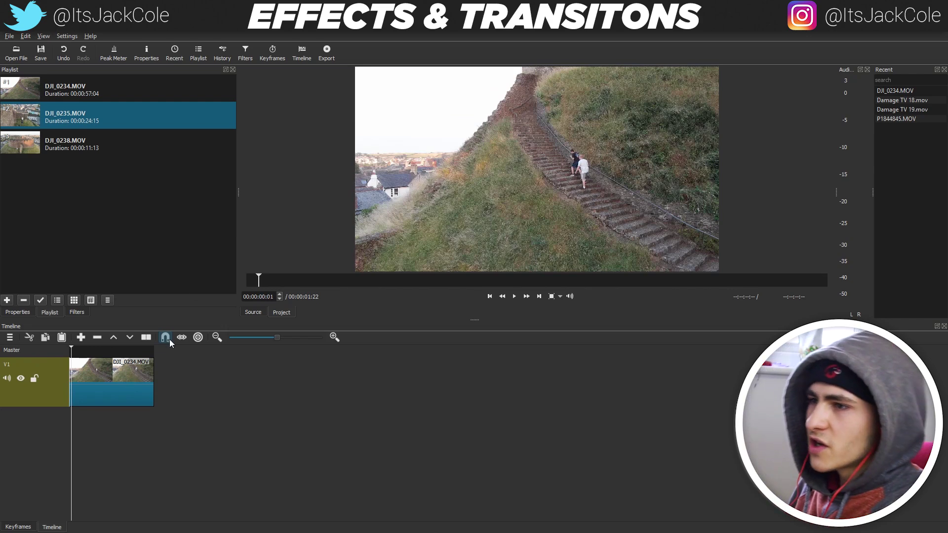
{"action": "left_click", "coordinate": [77, 312]}
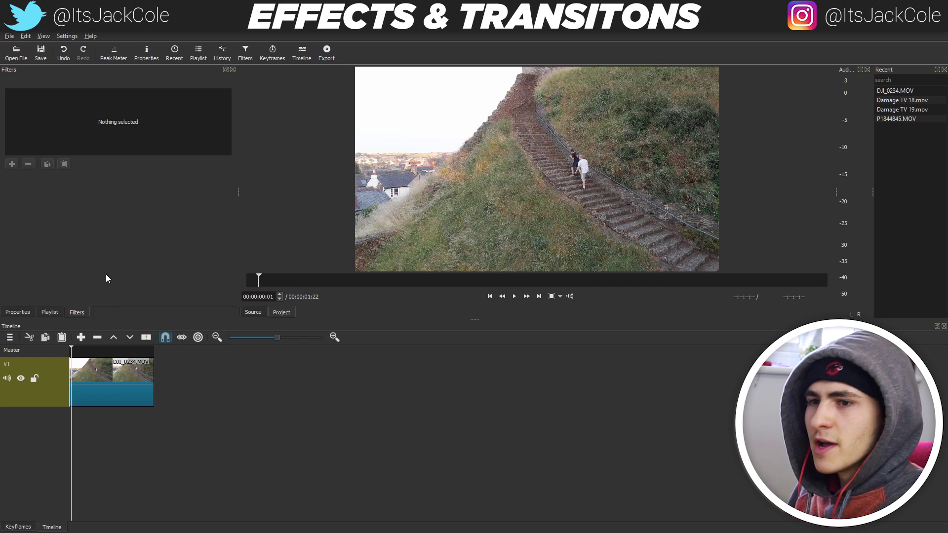
{"action": "left_click_drag", "start_coordinate": [72, 349], "coordinate": [57, 356]}
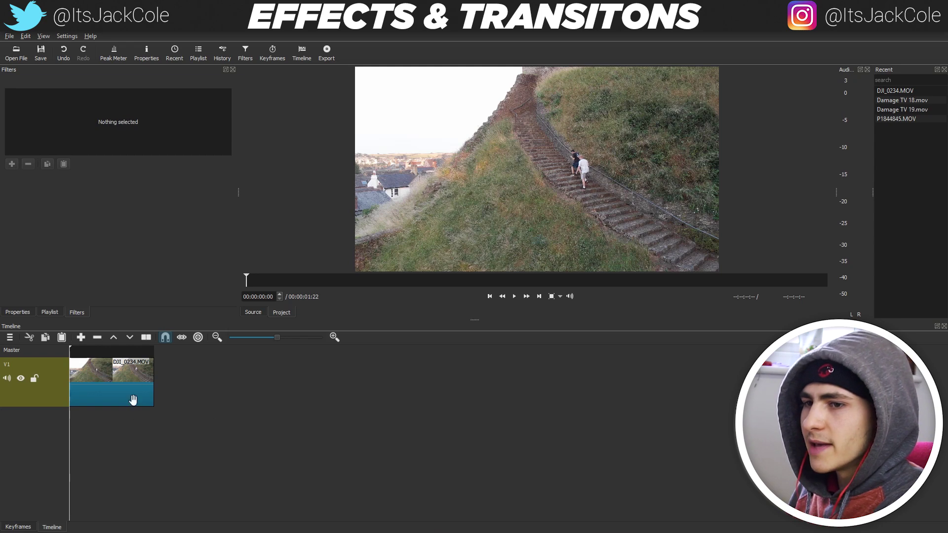
{"action": "left_click", "coordinate": [91, 383]}
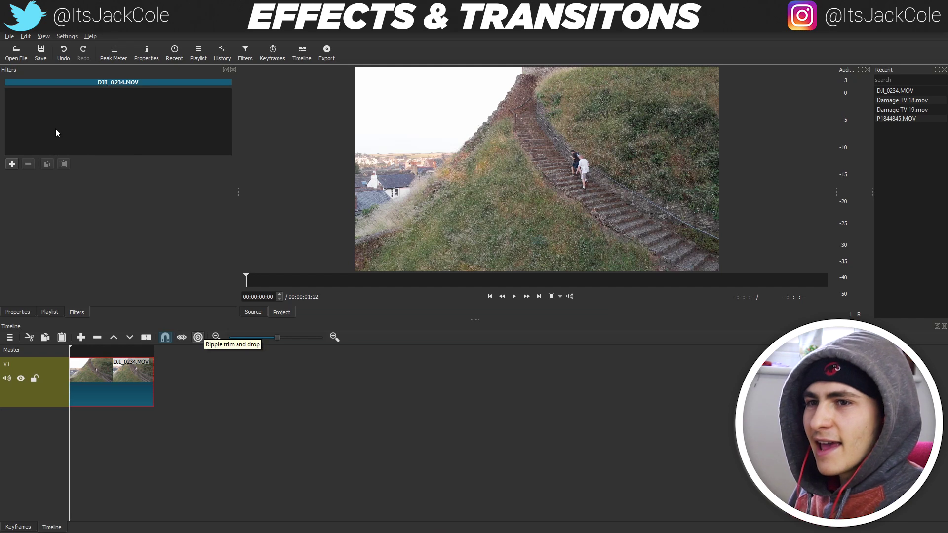
Step: Browse the available video filters and add the Vignette filter to the DJI_0234.MOV clip
{"action": "left_click", "coordinate": [11, 165]}
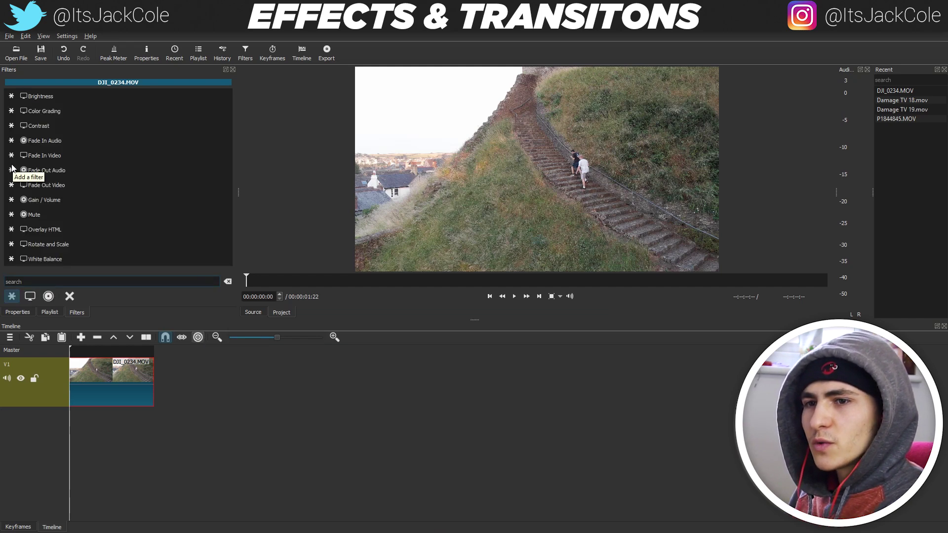
{"action": "left_click", "coordinate": [11, 297]}
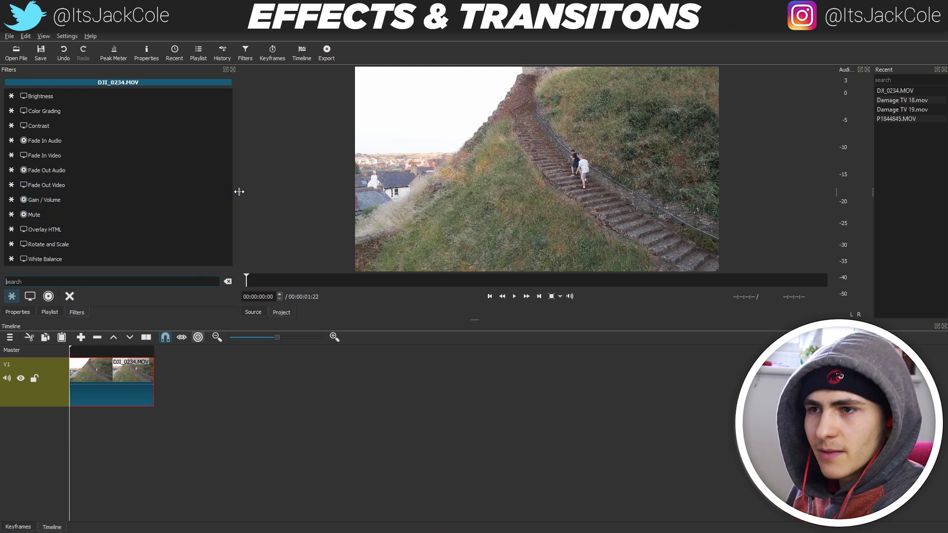
{"action": "left_click", "coordinate": [41, 285]}
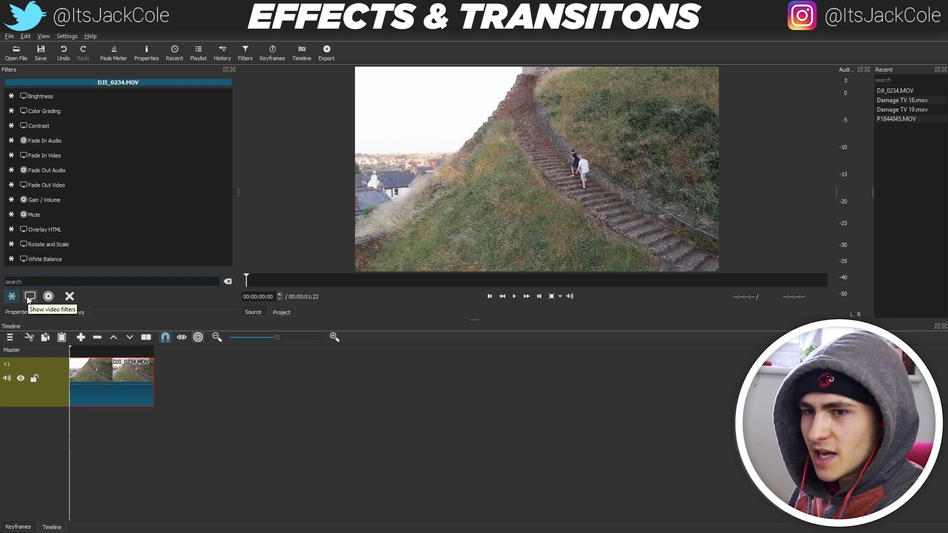
{"action": "left_click", "coordinate": [28, 297]}
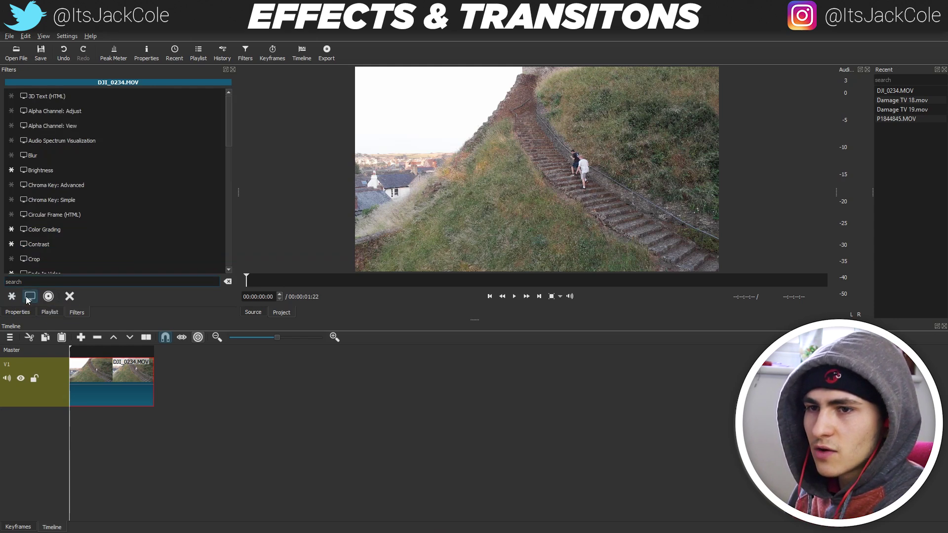
{"action": "scroll", "coordinate": [178, 183], "scroll_direction": "down", "scroll_amount": 9}
{"action": "scroll", "coordinate": [188, 185], "scroll_direction": "down", "scroll_amount": 2}
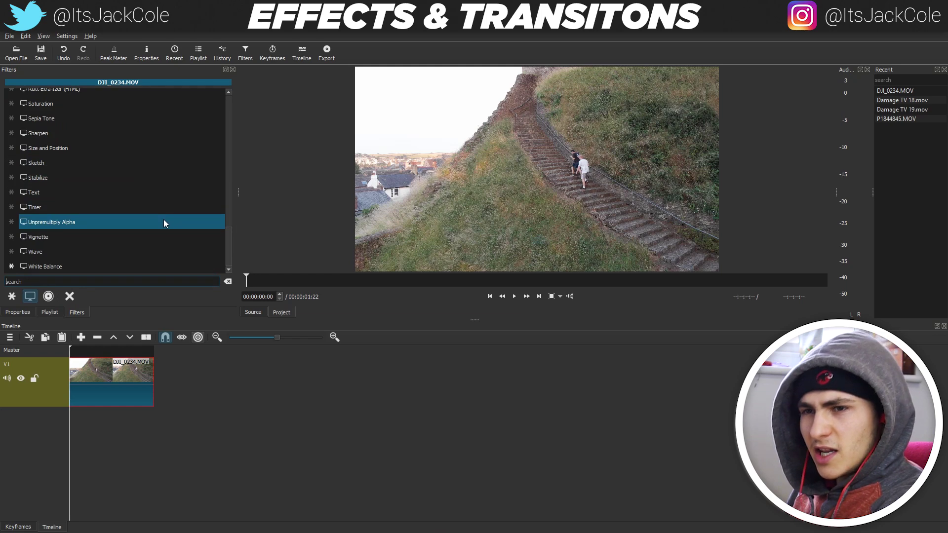
{"action": "scroll", "coordinate": [163, 221], "scroll_direction": "up", "scroll_amount": 11}
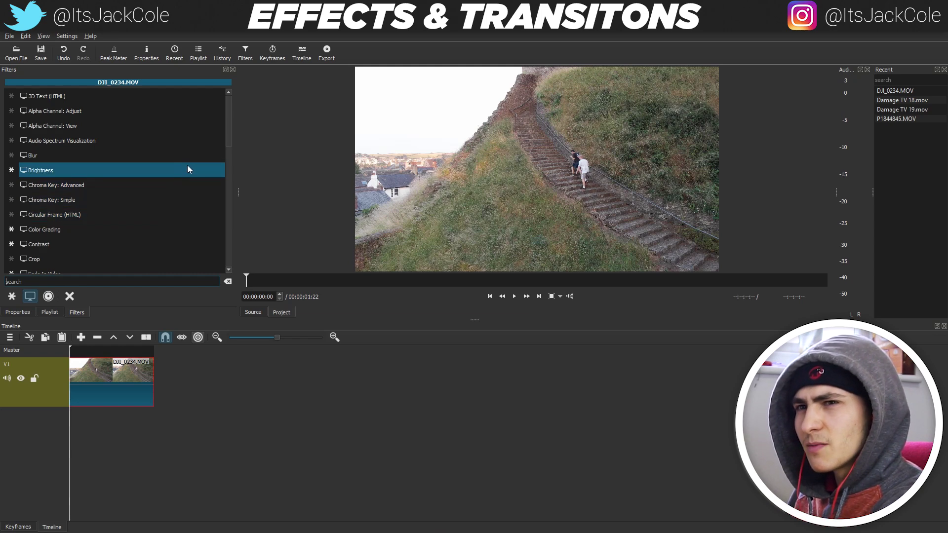
{"action": "scroll", "coordinate": [185, 163], "scroll_direction": "down", "scroll_amount": 2}
{"action": "scroll", "coordinate": [186, 163], "scroll_direction": "down", "scroll_amount": 8}
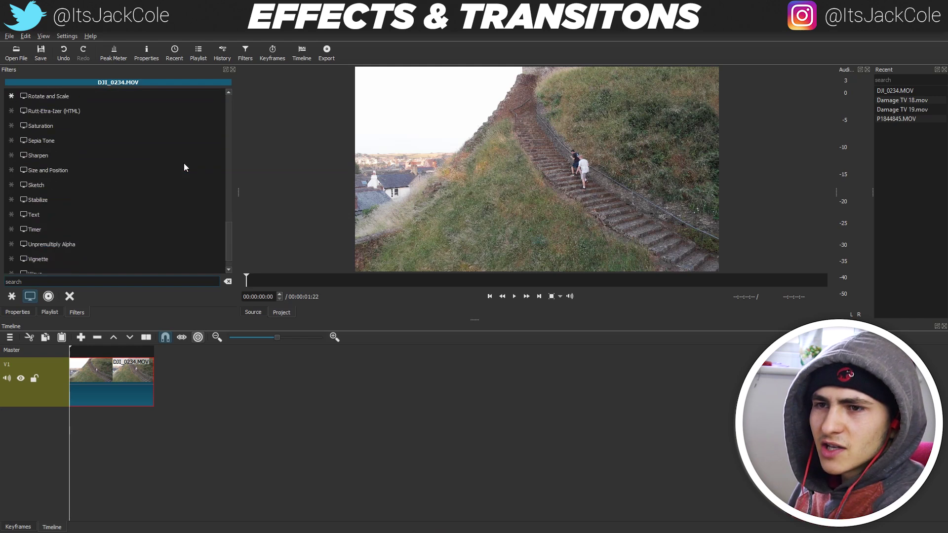
{"action": "scroll", "coordinate": [183, 162], "scroll_direction": "down", "scroll_amount": 2}
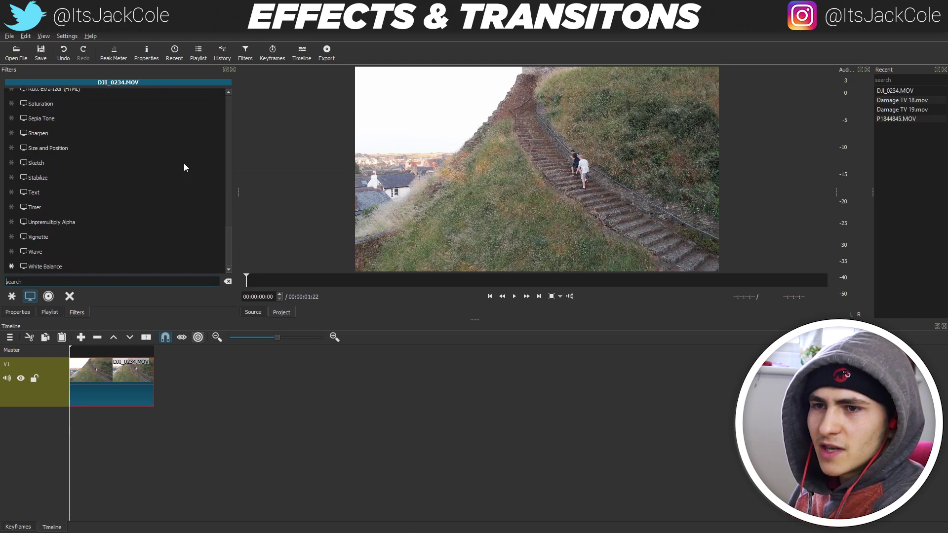
{"action": "left_click", "coordinate": [63, 237]}
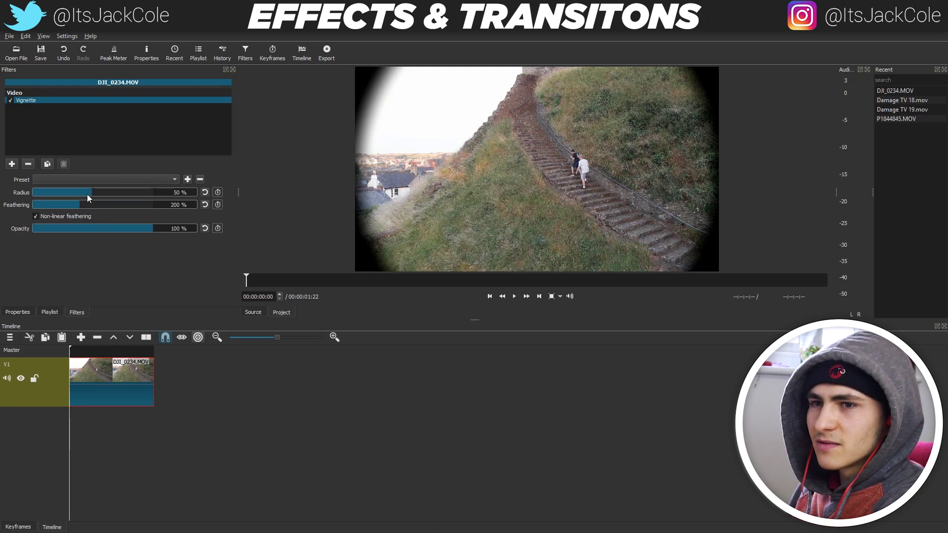
Step: Set the Vignette filter's feathering to 500 % and its opacity to 77 %
{"action": "left_click_drag", "start_coordinate": [92, 207], "coordinate": [216, 211]}
{"action": "left_click_drag", "start_coordinate": [110, 192], "coordinate": [93, 214]}
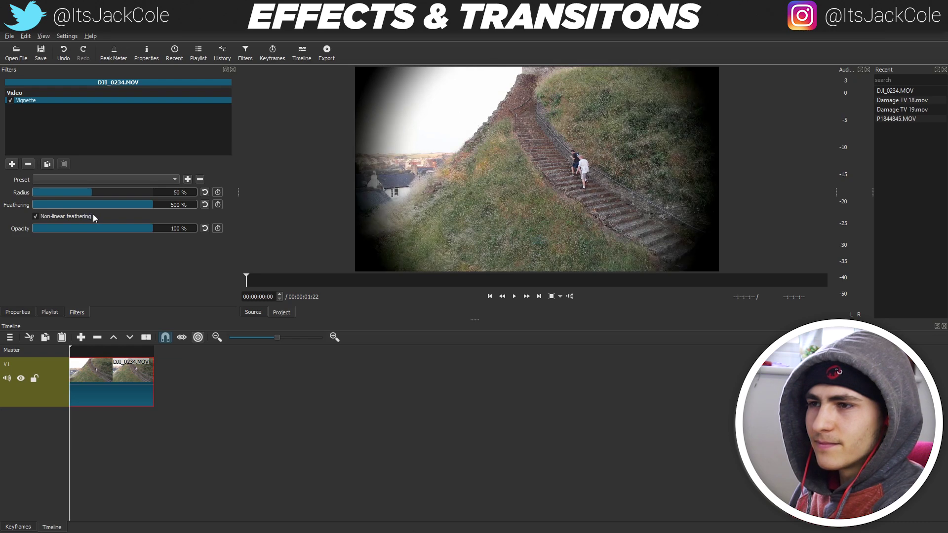
{"action": "left_click_drag", "start_coordinate": [149, 233], "coordinate": [123, 240]}
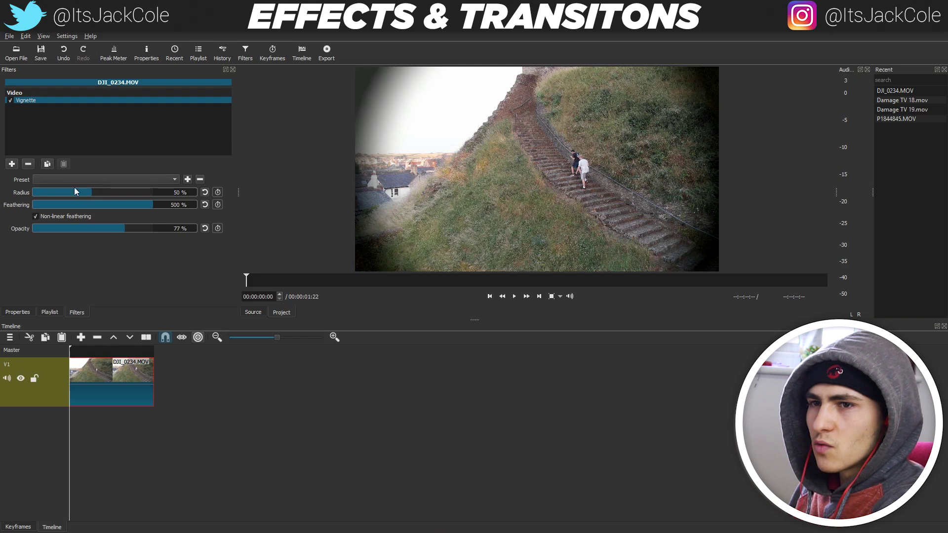
Step: Play the DJI_0234.MOV clip from the start several times to preview the vignette, then rewind to the beginning
{"action": "key", "text": "space"}
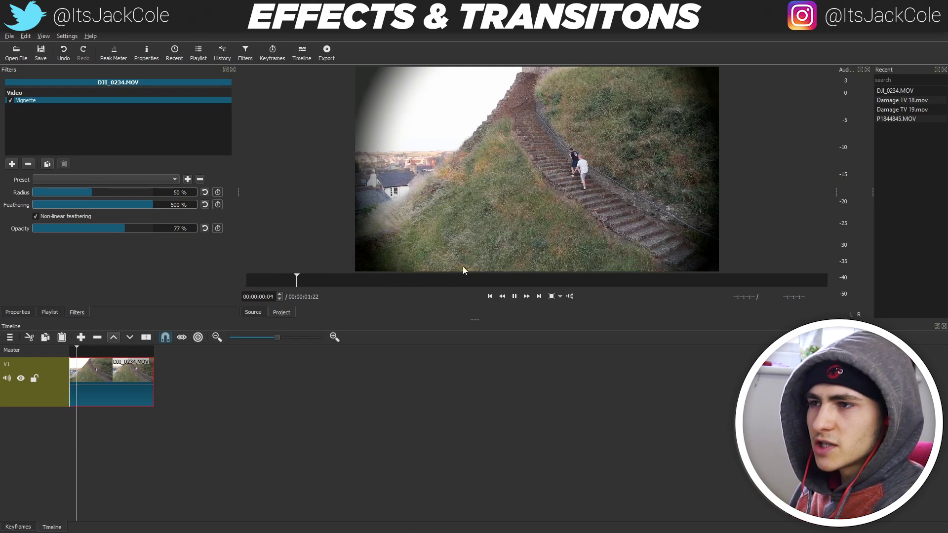
{"action": "key", "text": "space"}
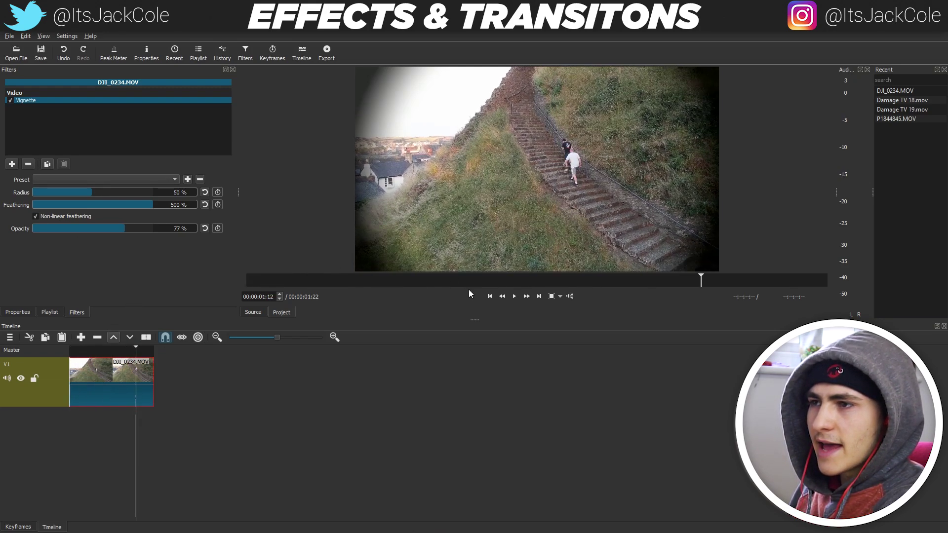
{"action": "left_click_drag", "start_coordinate": [136, 351], "coordinate": [62, 364]}
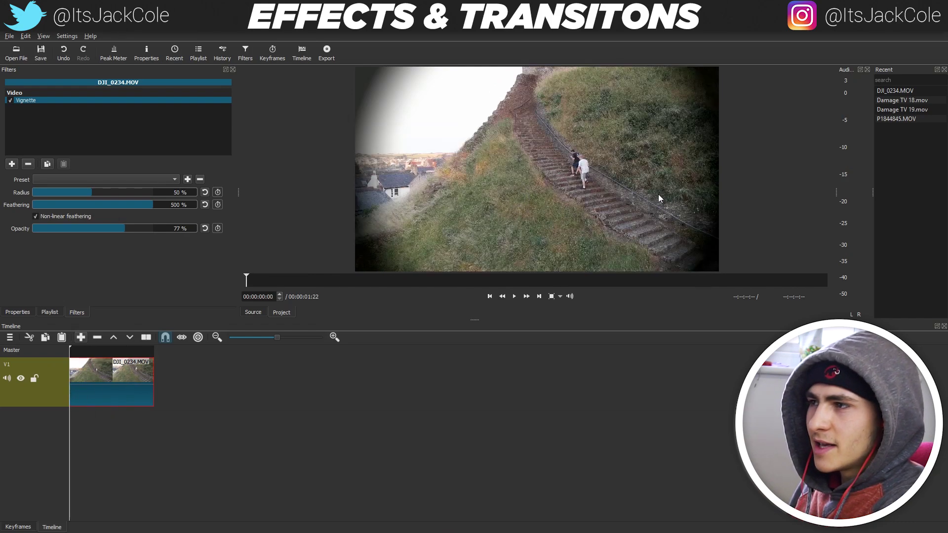
{"action": "key", "text": "space"}
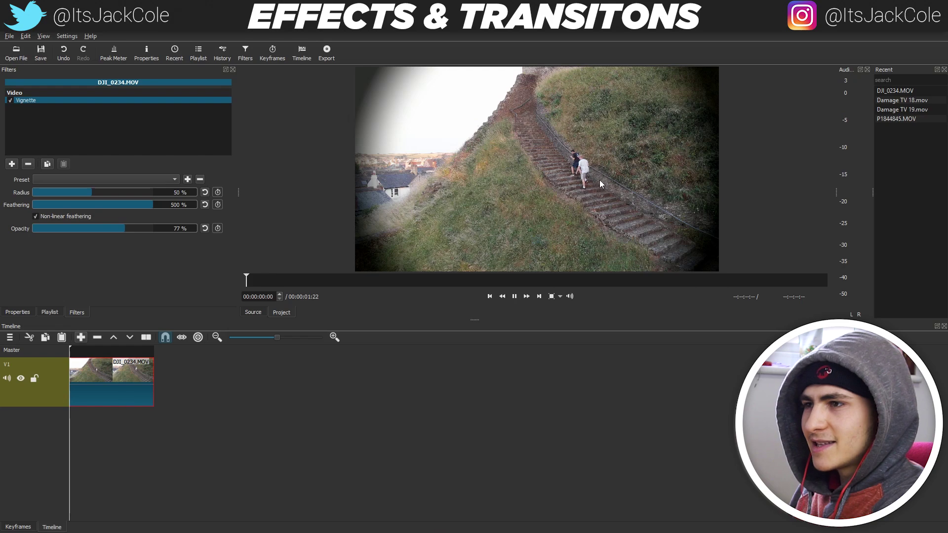
{"action": "key", "text": "space"}
{"action": "key", "text": "Left"}
{"action": "key", "text": "Left"}
{"action": "key", "text": "Left"}
{"action": "key", "text": "Left"}
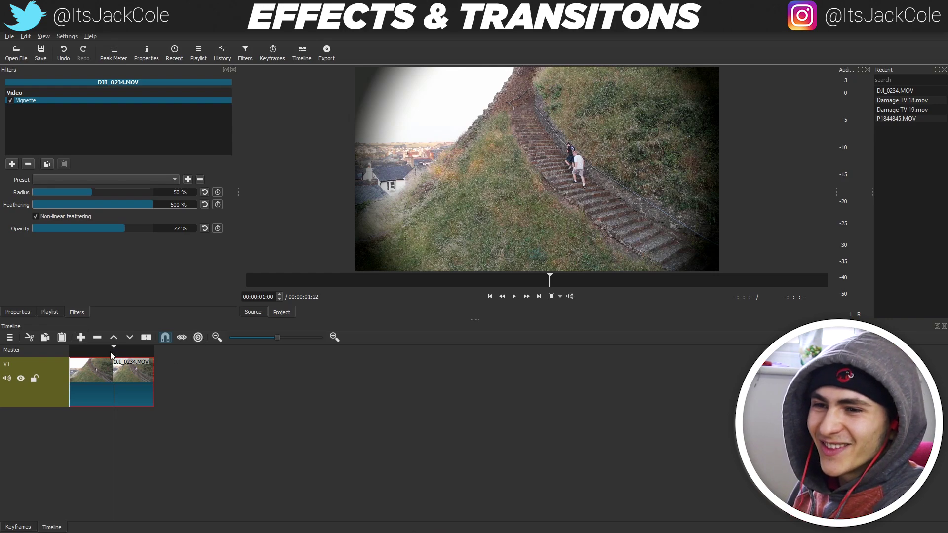
{"action": "left_click_drag", "start_coordinate": [97, 350], "coordinate": [71, 350]}
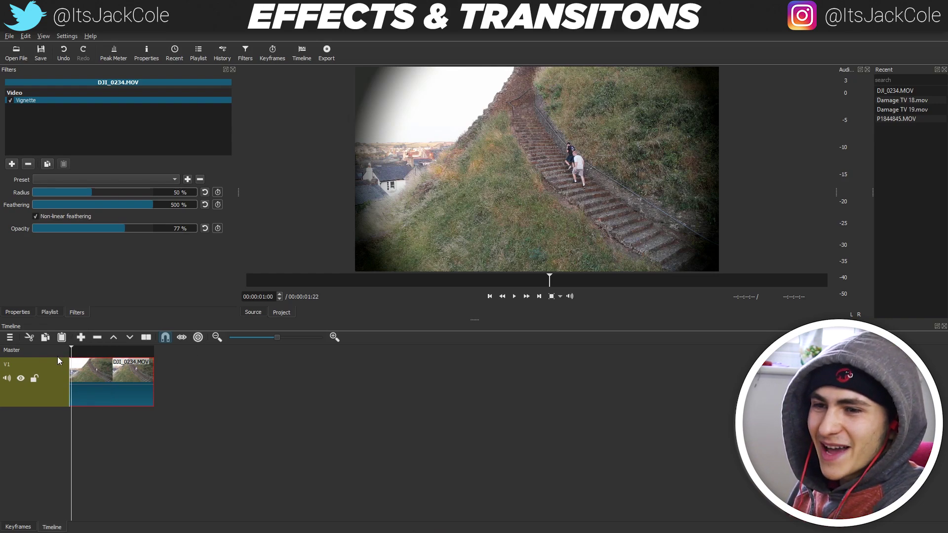
{"action": "key", "text": "space"}
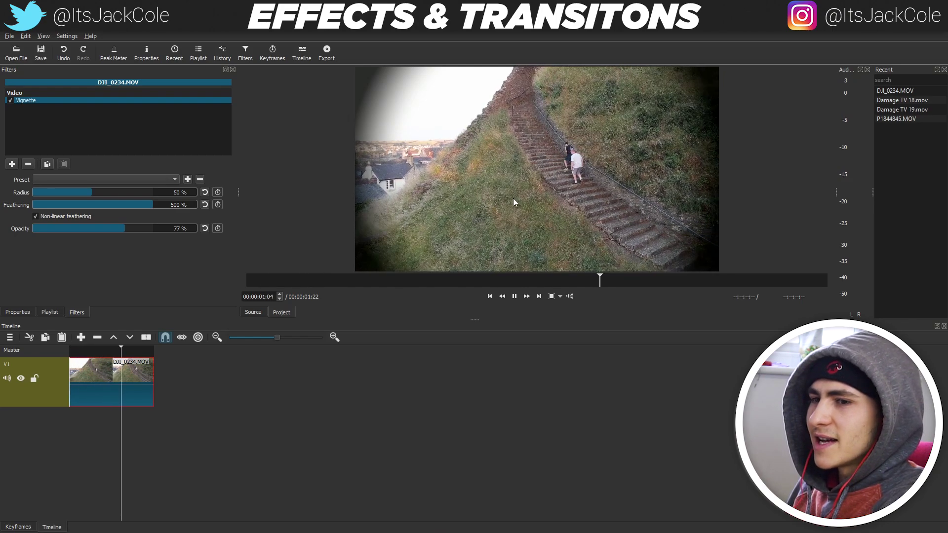
{"action": "left_click_drag", "start_coordinate": [157, 346], "coordinate": [69, 350]}
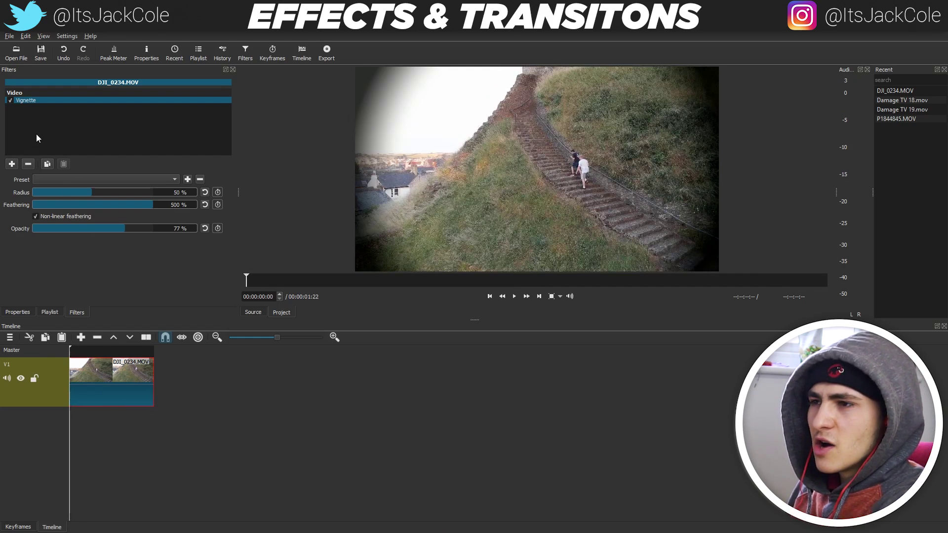
Step: Add the Sketch video filter to the DJI_0234.MOV clip and briefly play it back
{"action": "left_click", "coordinate": [12, 163]}
{"action": "scroll", "coordinate": [103, 245], "scroll_direction": "down", "scroll_amount": 2}
{"action": "scroll", "coordinate": [107, 231], "scroll_direction": "down", "scroll_amount": 5}
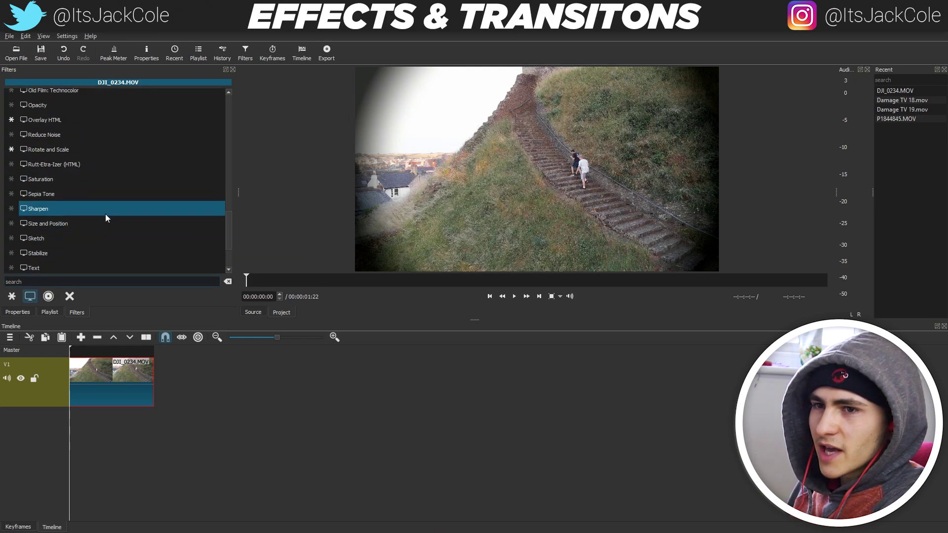
{"action": "left_click", "coordinate": [61, 237]}
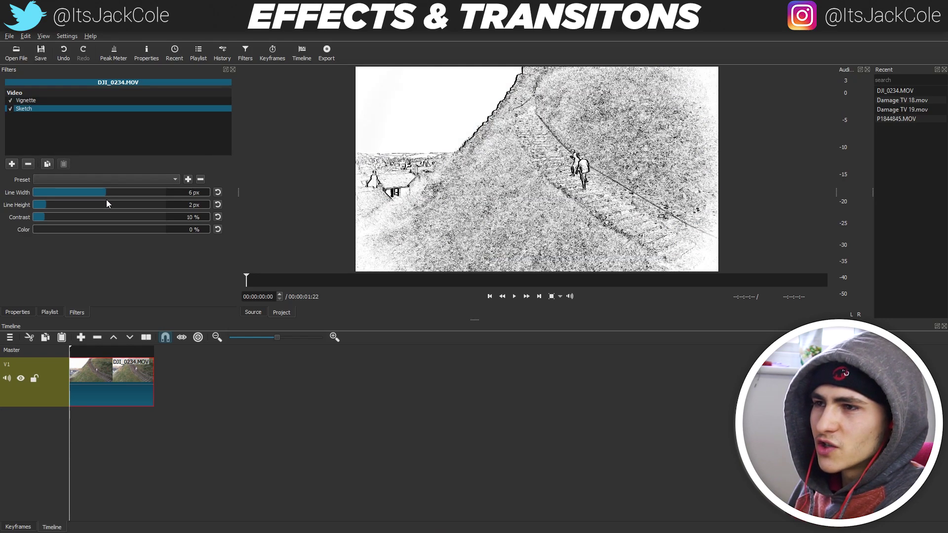
{"action": "key", "text": "space"}
{"action": "key", "text": "space"}
Step: Remove the Vignette filter from the clip and preview the Sketch effect on its own
{"action": "left_click", "coordinate": [29, 101]}
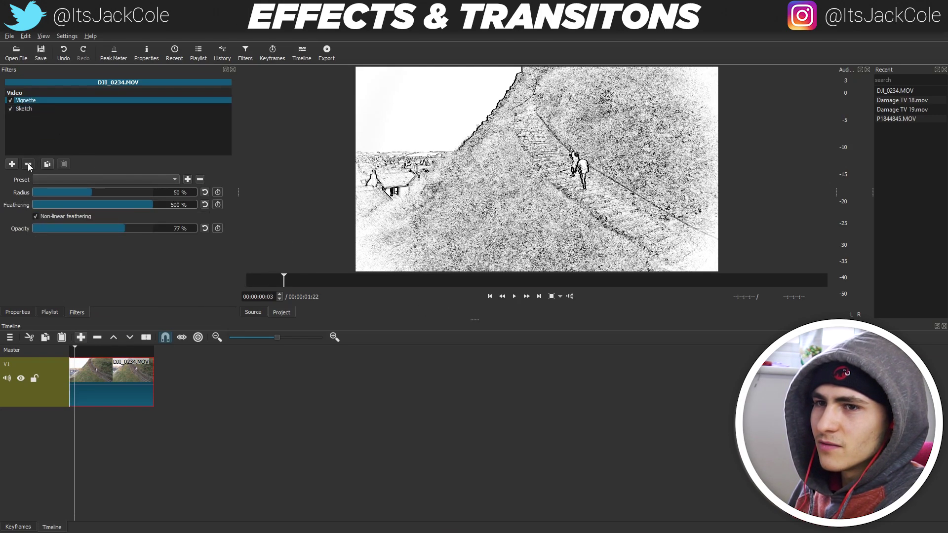
{"action": "left_click", "coordinate": [28, 164]}
{"action": "left_click", "coordinate": [81, 351]}
{"action": "left_click_drag", "start_coordinate": [83, 353], "coordinate": [113, 351]}
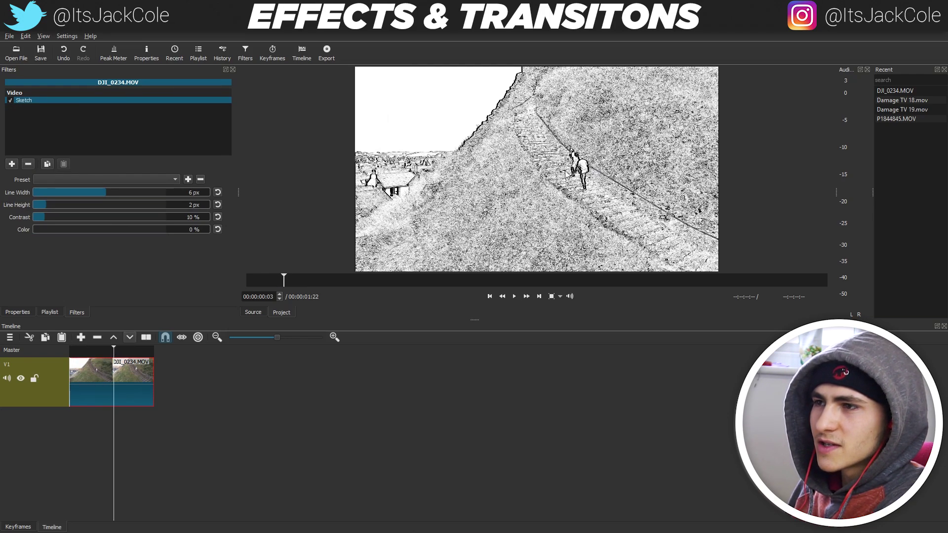
{"action": "key", "text": "space"}
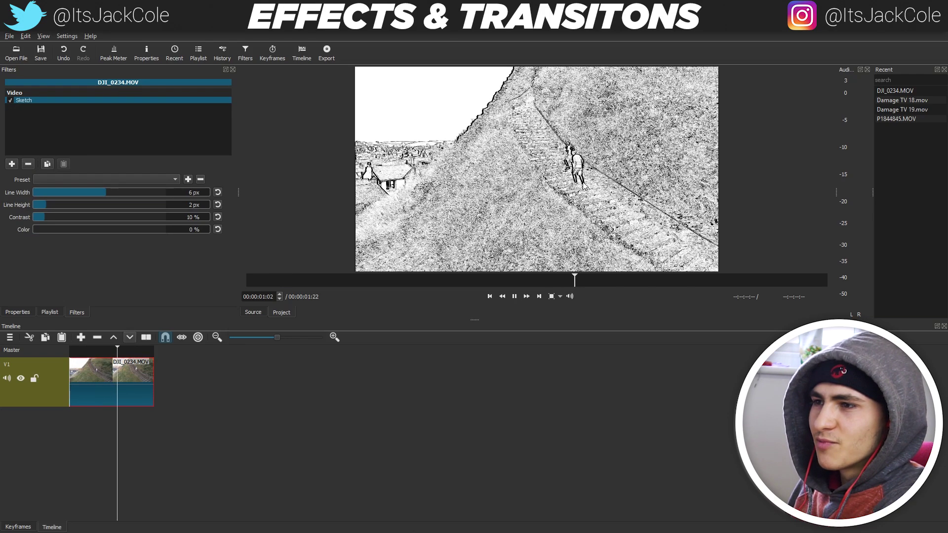
{"action": "key", "text": "space"}
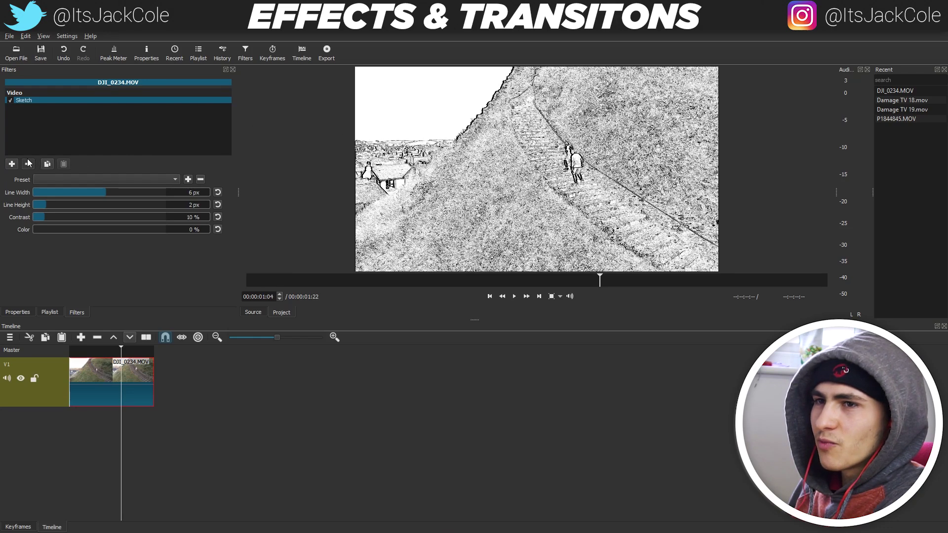
Step: Remove the Sketch filter from the DJI_0234.MOV clip and return the playhead to the start
{"action": "left_click", "coordinate": [28, 163]}
{"action": "left_click_drag", "start_coordinate": [122, 352], "coordinate": [54, 351]}
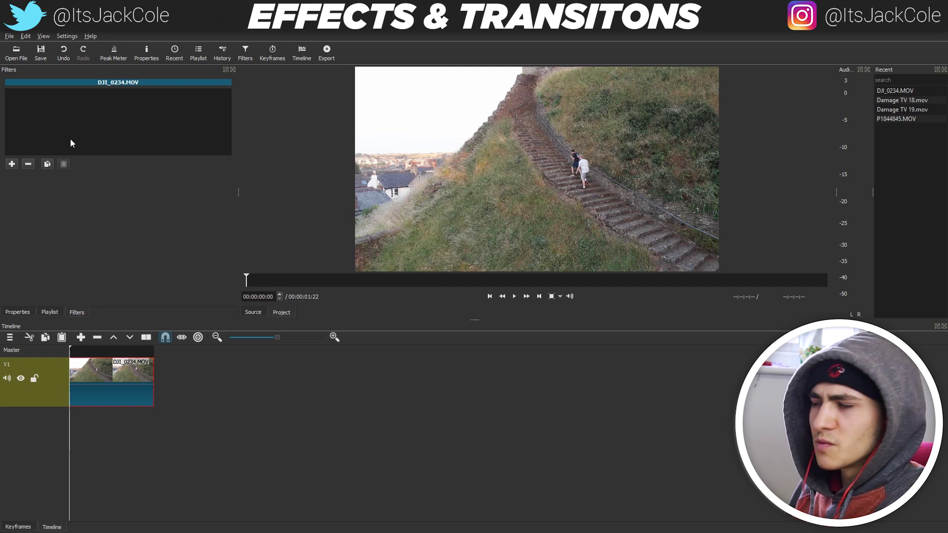
Step: Try the Mirror filter on the DJI_0234.MOV clip, compare it disabled and enabled, and remove it again
{"action": "left_click", "coordinate": [12, 164]}
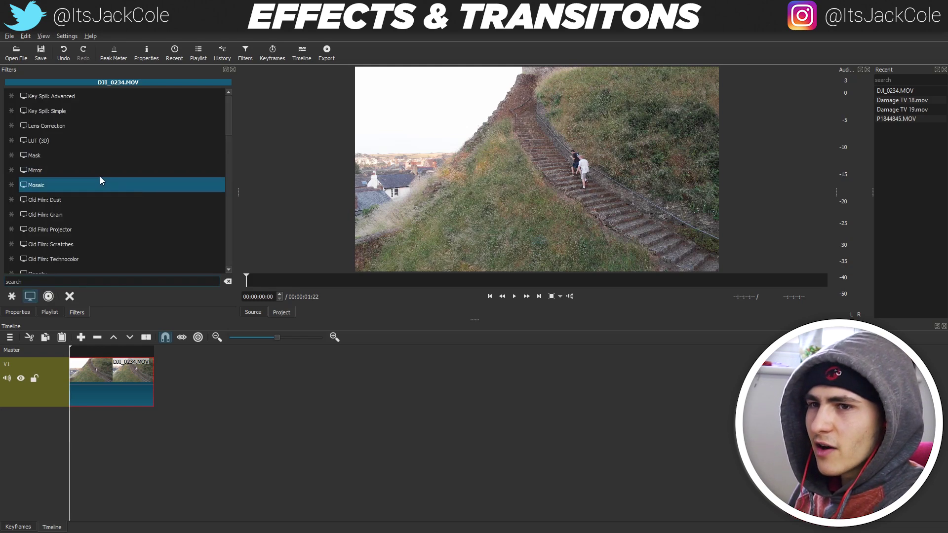
{"action": "left_click", "coordinate": [87, 171]}
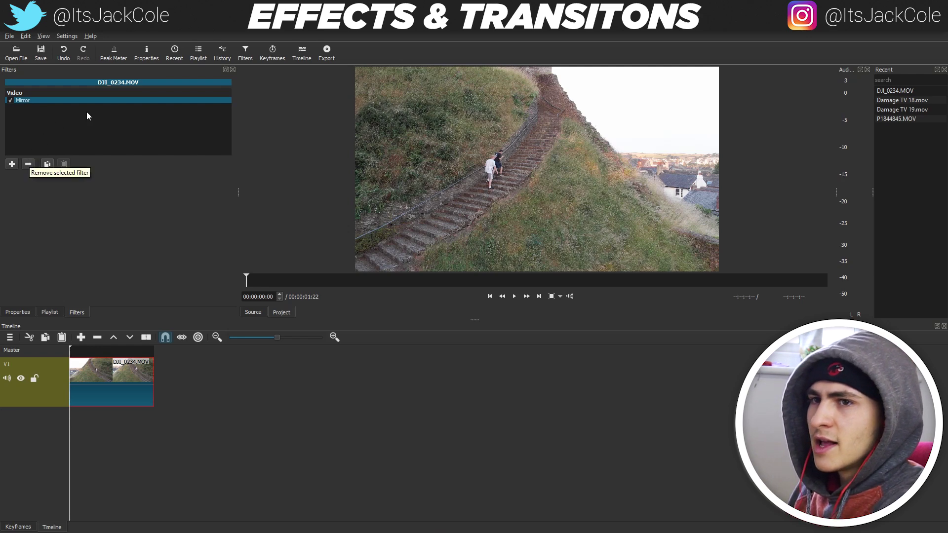
{"action": "left_click", "coordinate": [11, 101]}
{"action": "left_click", "coordinate": [11, 101]}
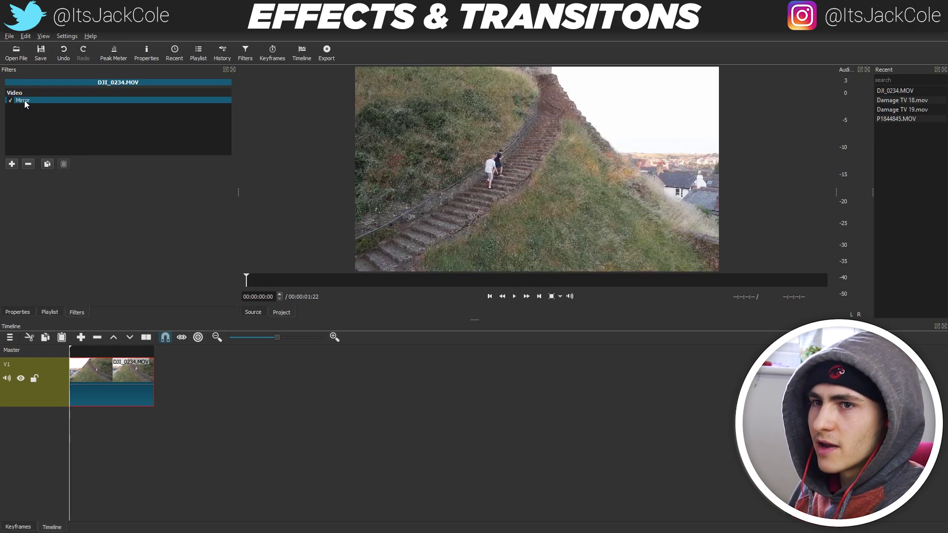
{"action": "left_click", "coordinate": [31, 164]}
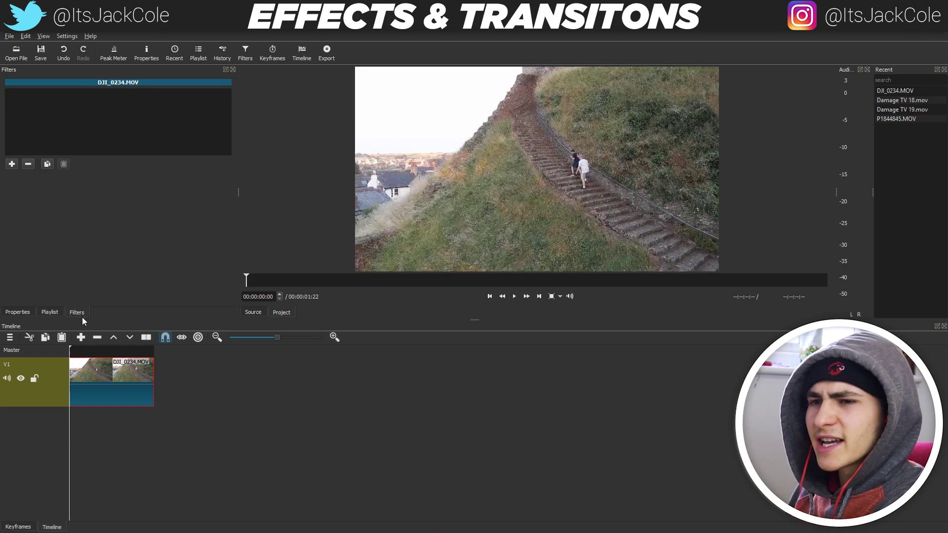
Step: Apply the Wave filter at amplitude 500 to the DJI_0234.MOV clip, and undo and redo the last timeline edit
{"action": "left_click", "coordinate": [12, 163]}
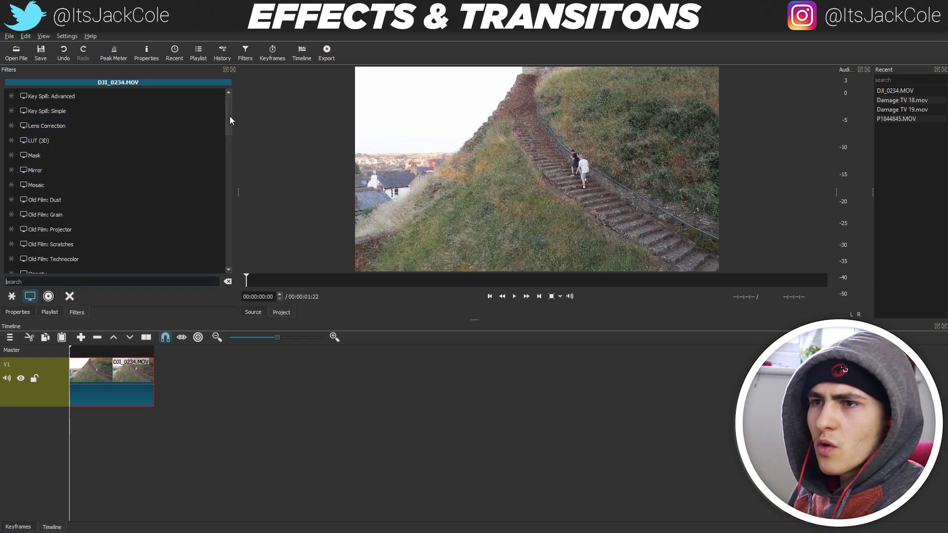
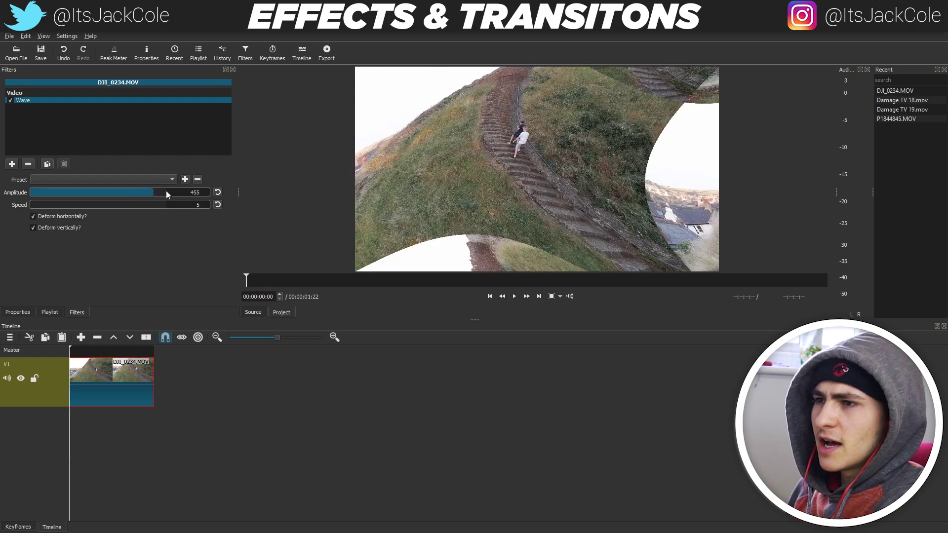
{"action": "key", "text": "ctrl+z"}
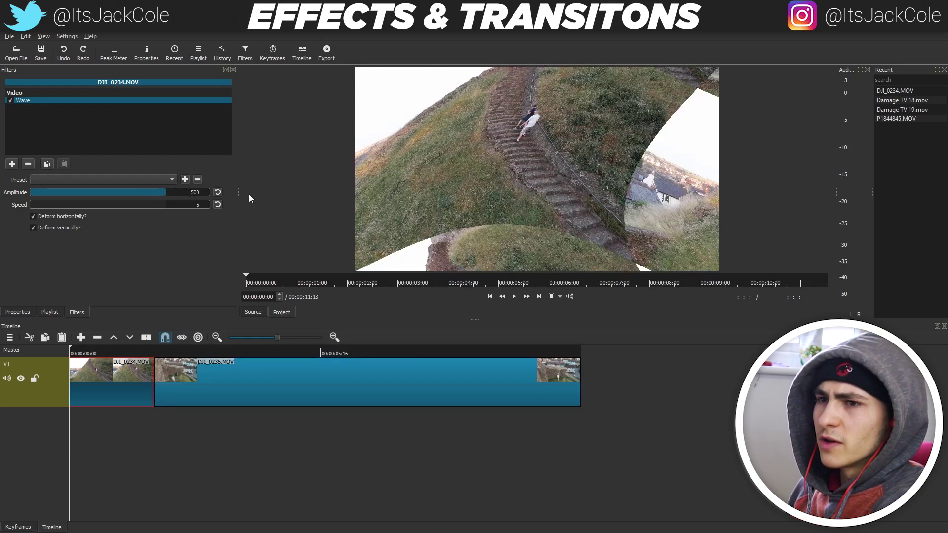
{"action": "key", "text": "ctrl+y"}
{"action": "left_click", "coordinate": [72, 352]}
{"action": "left_click", "coordinate": [79, 377]}
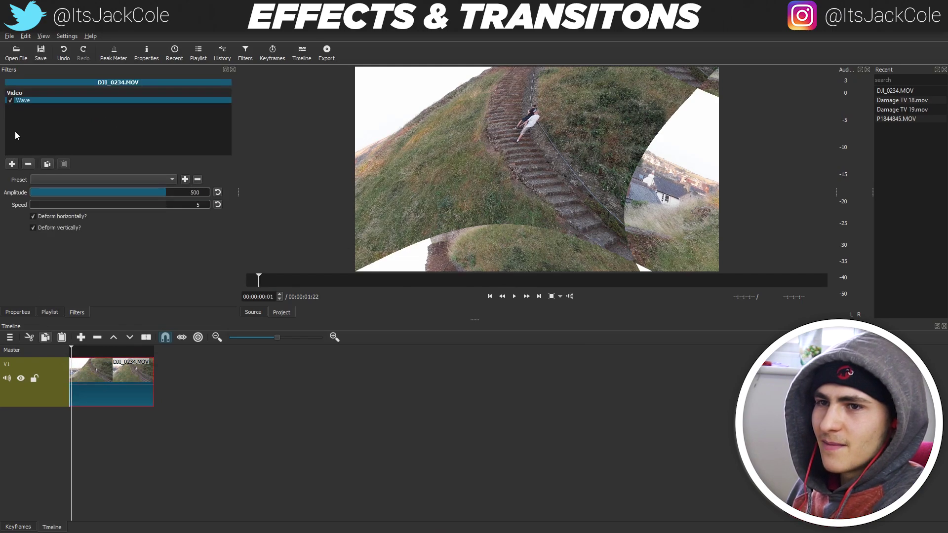
Step: Replace the Wave filter with a fresh one at amplitude 1 and return the playhead to the start
{"action": "left_click", "coordinate": [28, 164]}
{"action": "left_click", "coordinate": [11, 163]}
{"action": "scroll", "coordinate": [62, 224], "scroll_direction": "down", "scroll_amount": 15}
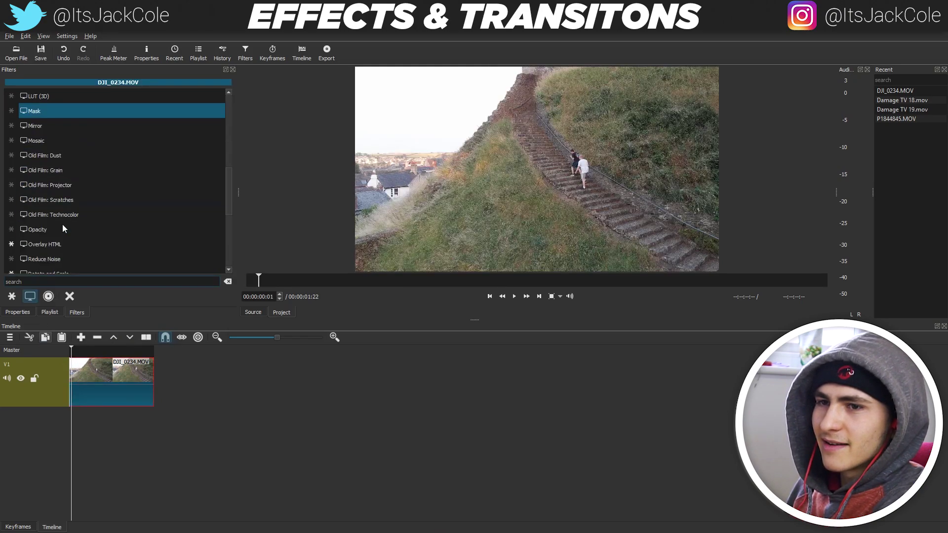
{"action": "left_click", "coordinate": [40, 250]}
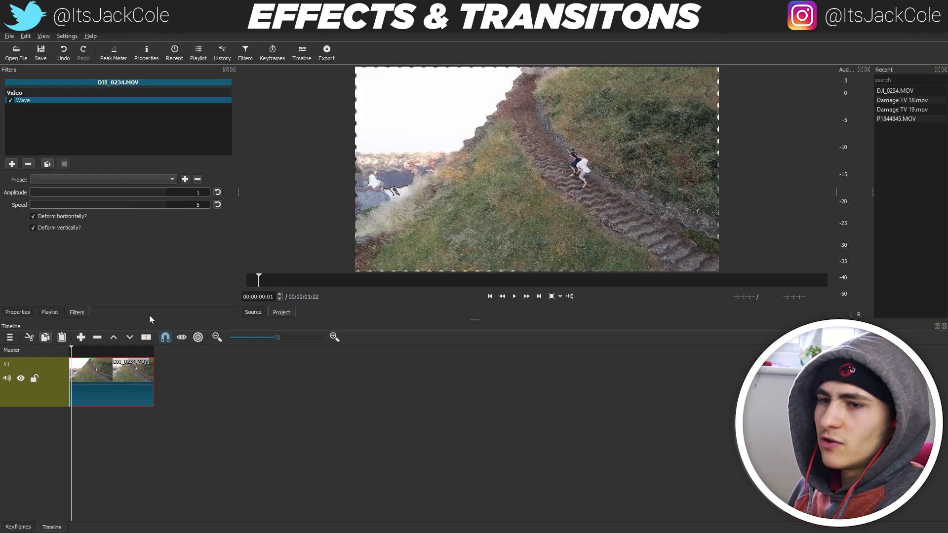
{"action": "left_click", "coordinate": [70, 351]}
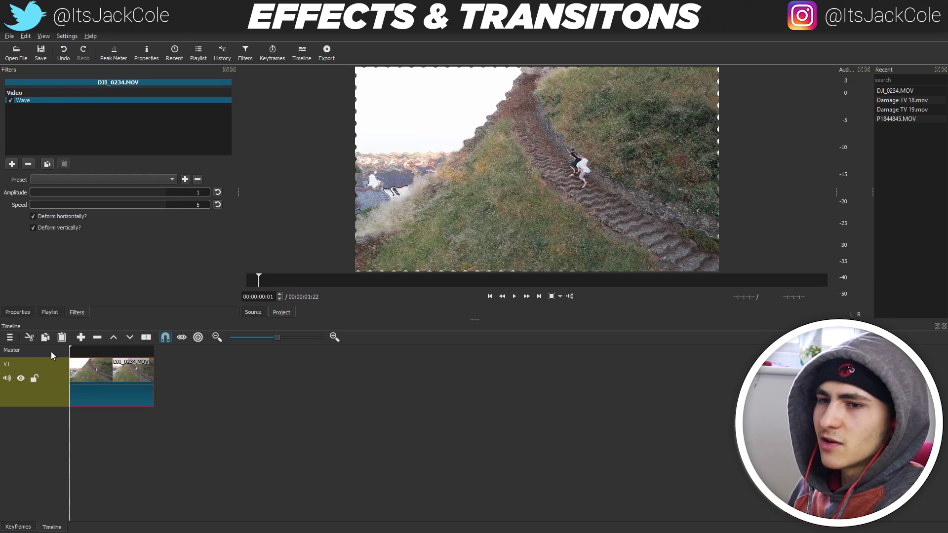
Step: Add the Size and Position filter and enlarge the frame to about 4159 x 2337 so the wavy edges fall outside the picture
{"action": "left_click", "coordinate": [12, 163]}
{"action": "scroll", "coordinate": [91, 175], "scroll_direction": "down", "scroll_amount": 2}
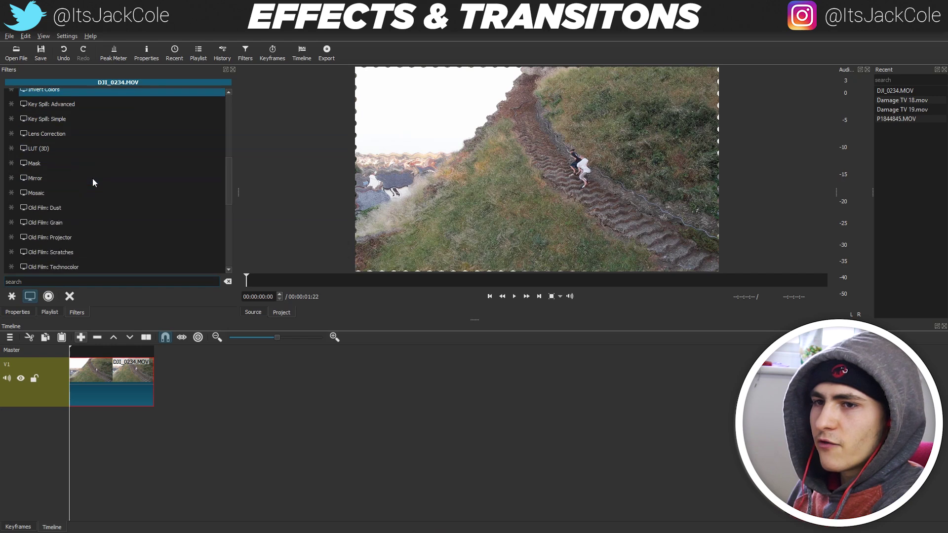
{"action": "scroll", "coordinate": [90, 179], "scroll_direction": "down", "scroll_amount": 3}
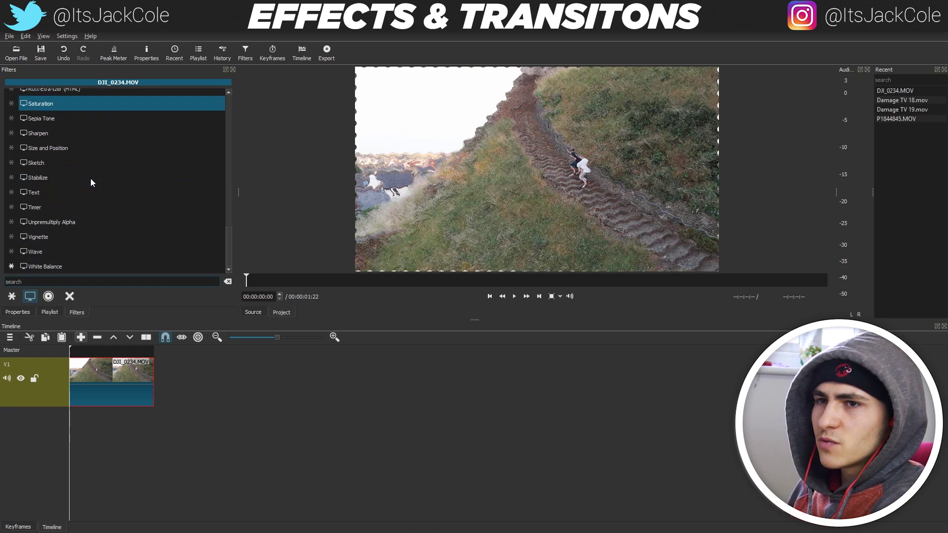
{"action": "left_click", "coordinate": [69, 147]}
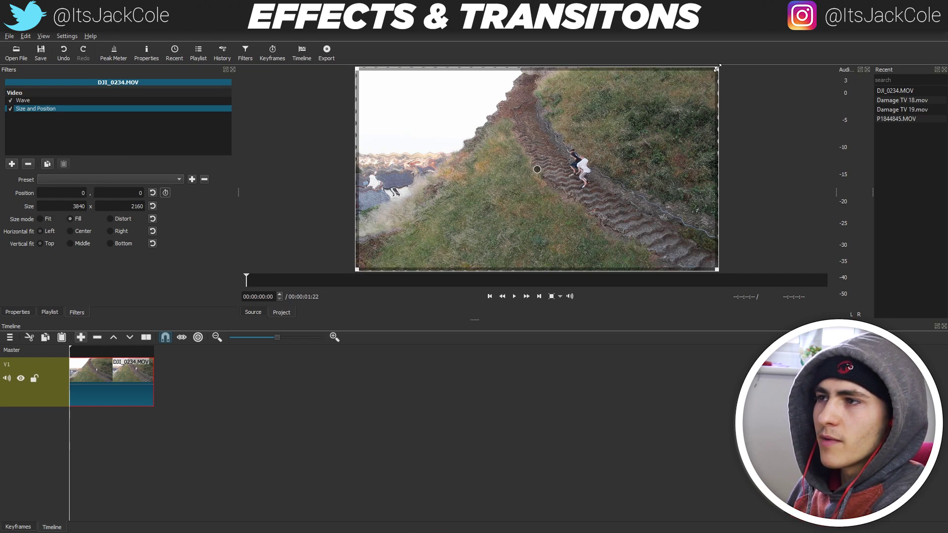
{"action": "left_click_drag", "start_coordinate": [718, 66], "coordinate": [744, 58]}
{"action": "left_click_drag", "start_coordinate": [353, 272], "coordinate": [340, 284]}
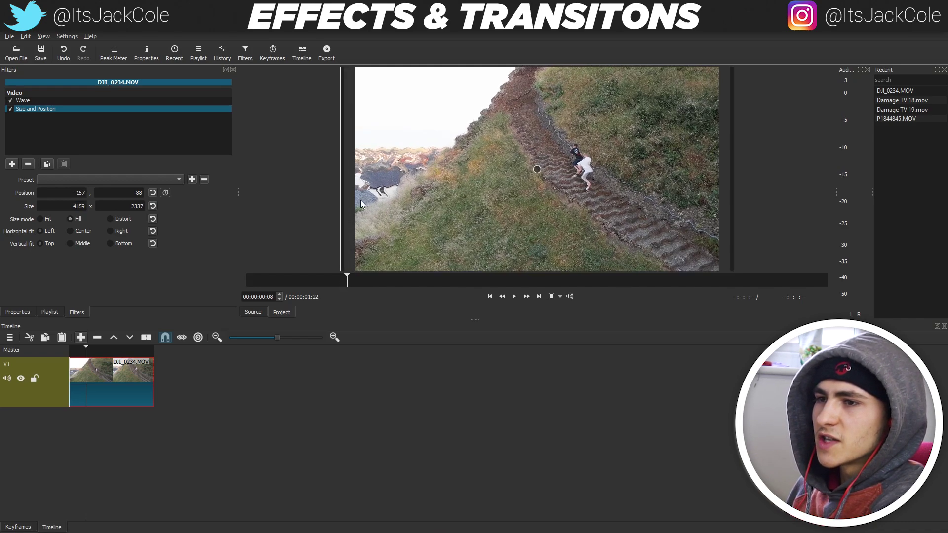
Step: Play and scrub through the clip from the start to preview the Wave effect with the enlarged frame
{"action": "left_click_drag", "start_coordinate": [84, 351], "coordinate": [49, 360]}
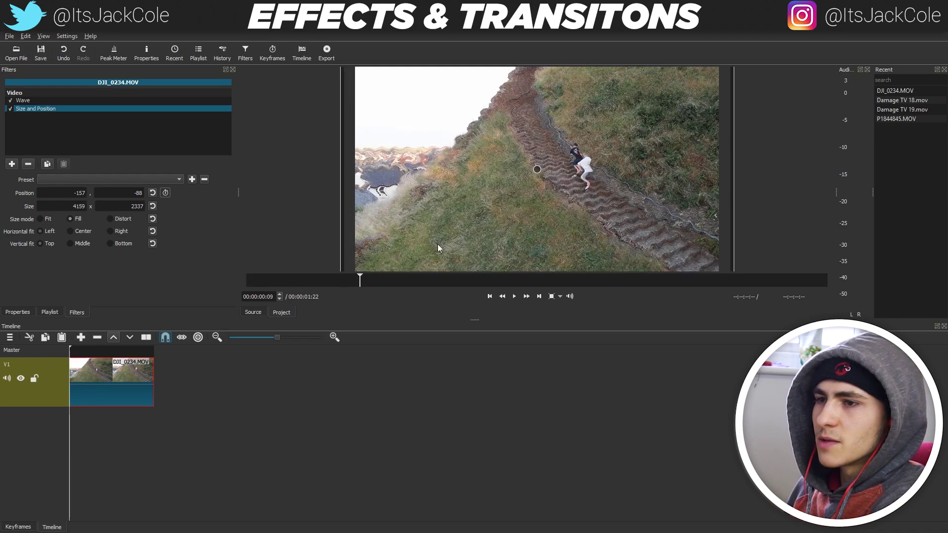
{"action": "key", "text": "space"}
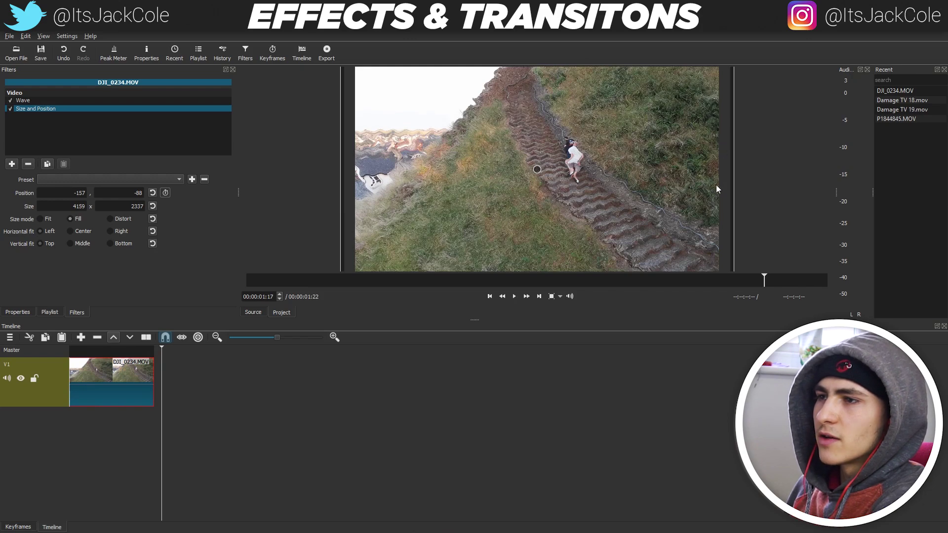
{"action": "left_click_drag", "start_coordinate": [161, 348], "coordinate": [101, 351]}
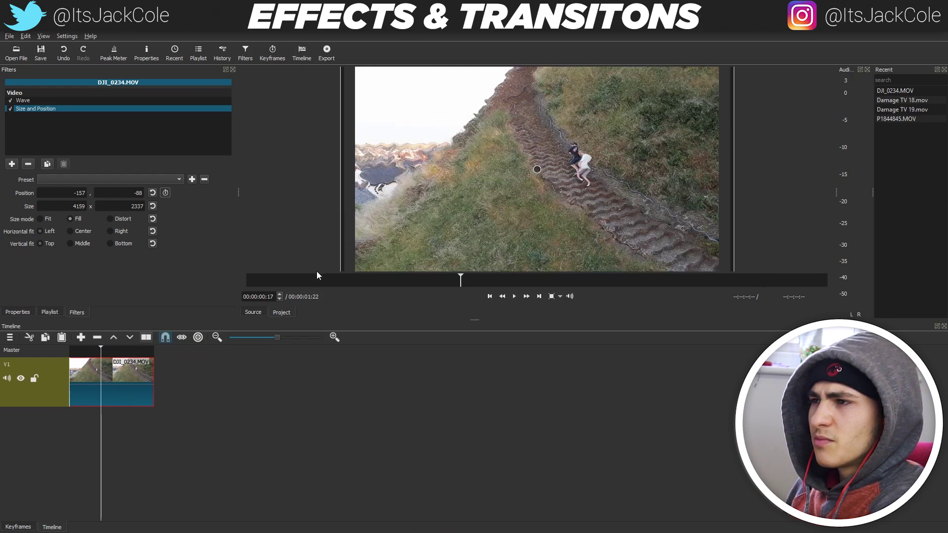
{"action": "left_click_drag", "start_coordinate": [101, 349], "coordinate": [62, 362]}
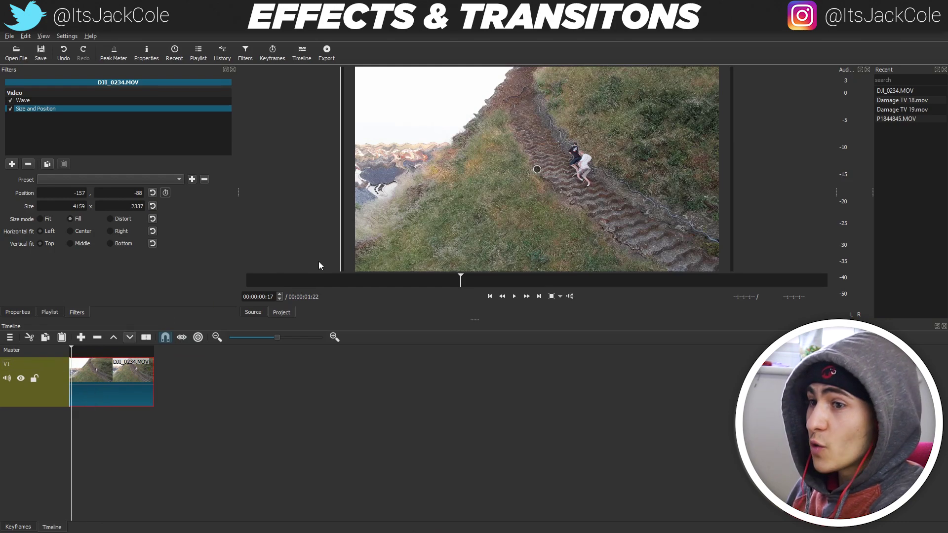
{"action": "key", "text": "space"}
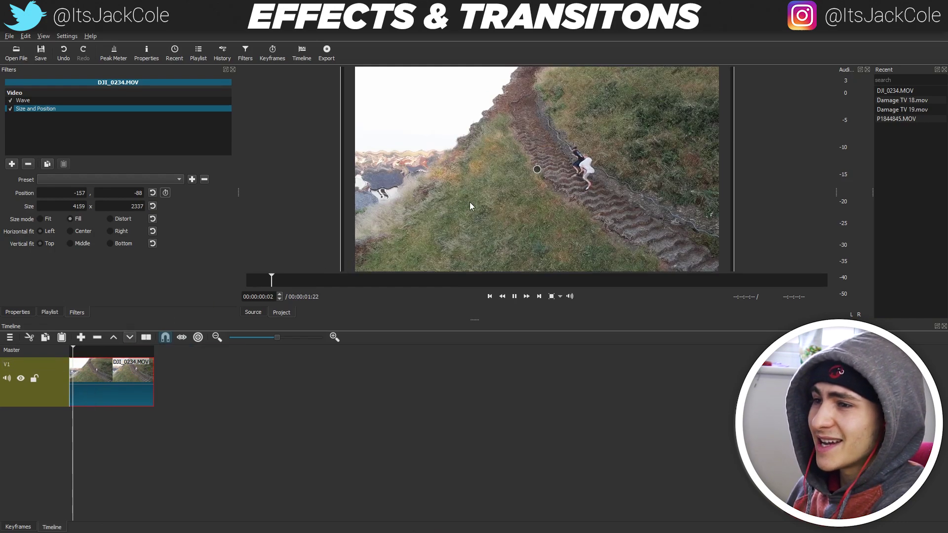
{"action": "key", "text": "space"}
{"action": "left_click_drag", "start_coordinate": [92, 349], "coordinate": [119, 352]}
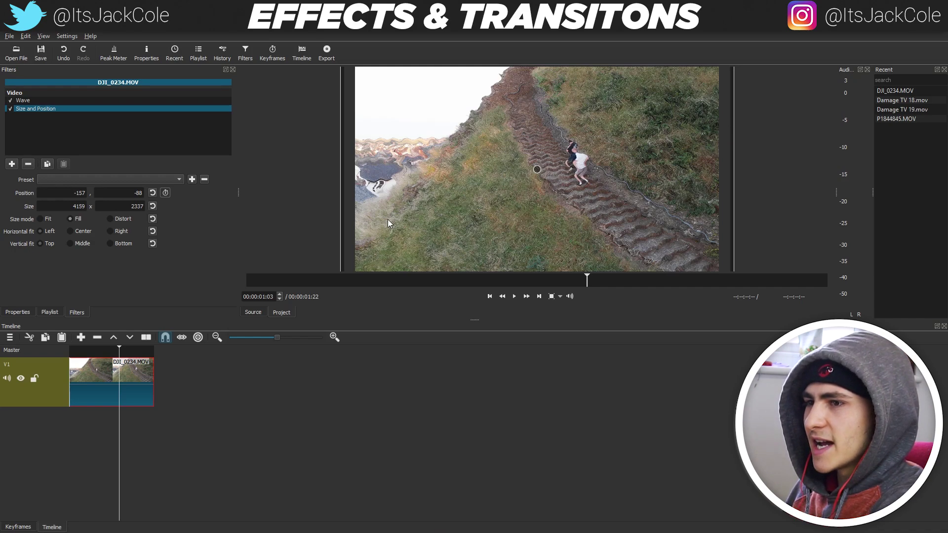
Step: Move the playhead to 00:00:01:13 and remove the Size and Position and Wave filters from the clip
{"action": "left_click", "coordinate": [137, 350]}
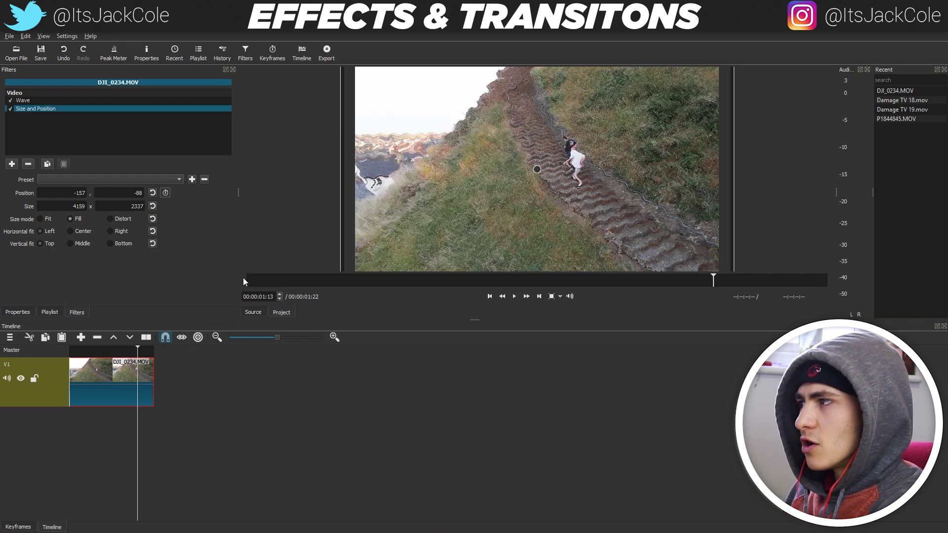
{"action": "left_click", "coordinate": [28, 163]}
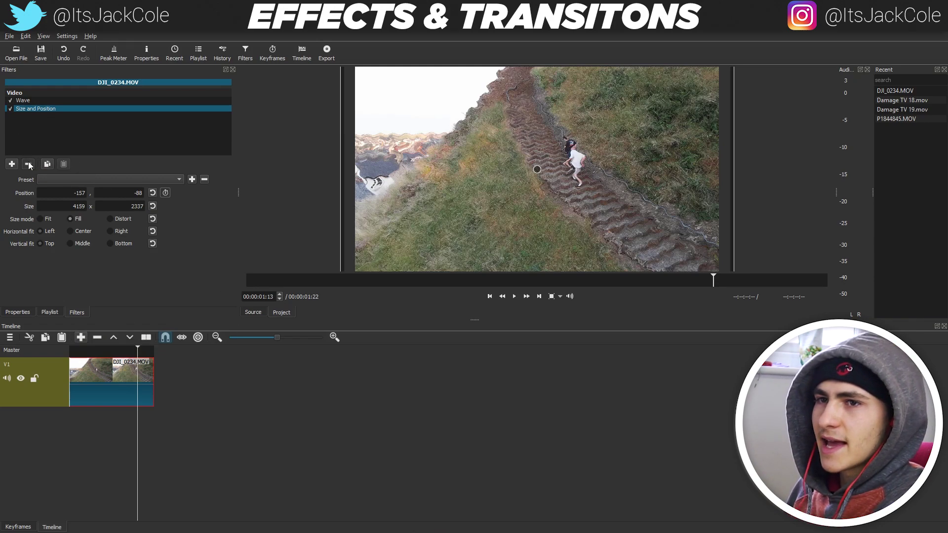
{"action": "left_click", "coordinate": [28, 164]}
Step: Try the Glow filter with 3 % blur on the DJI_0234.MOV clip and remove it again
{"action": "left_click", "coordinate": [12, 164]}
{"action": "scroll", "coordinate": [83, 221], "scroll_direction": "down", "scroll_amount": 5}
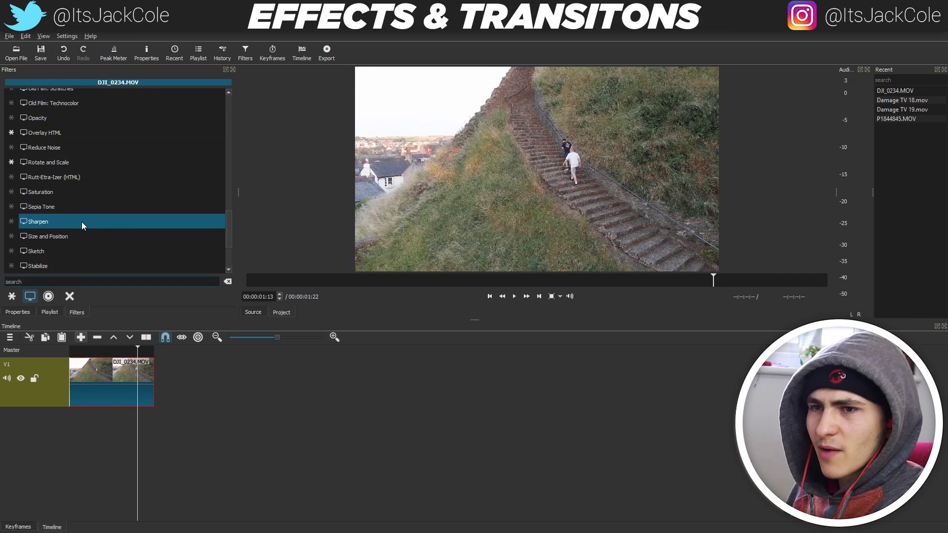
{"action": "scroll", "coordinate": [79, 224], "scroll_direction": "up", "scroll_amount": 3}
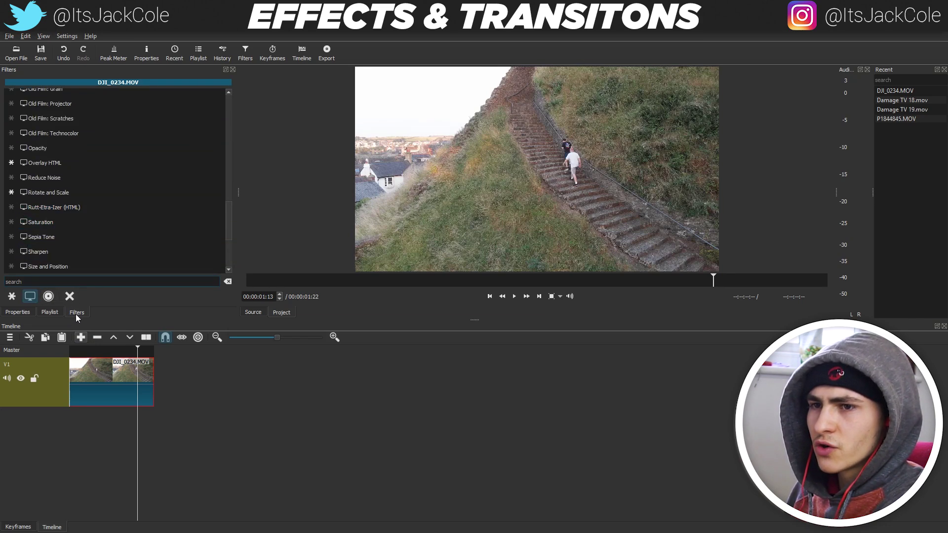
{"action": "scroll", "coordinate": [94, 211], "scroll_direction": "up", "scroll_amount": 3}
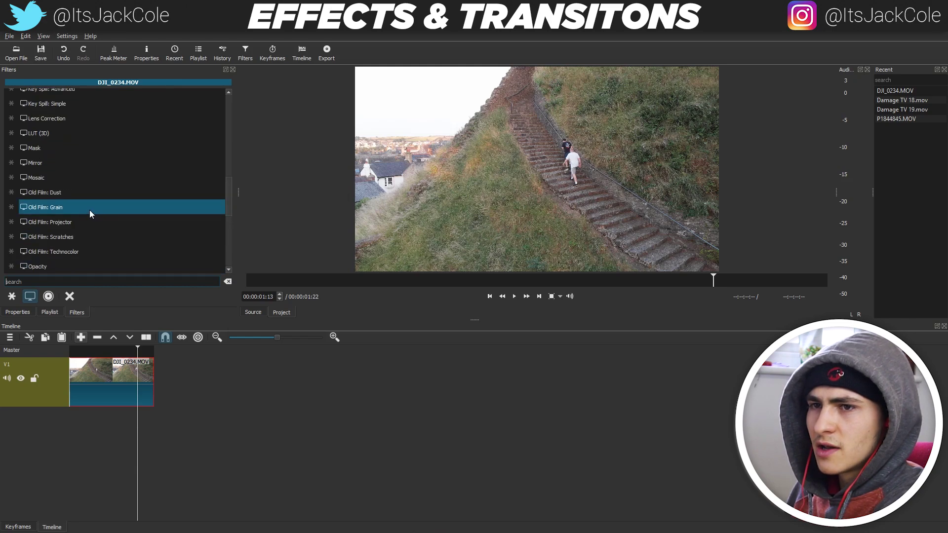
{"action": "scroll", "coordinate": [89, 209], "scroll_direction": "up", "scroll_amount": 3}
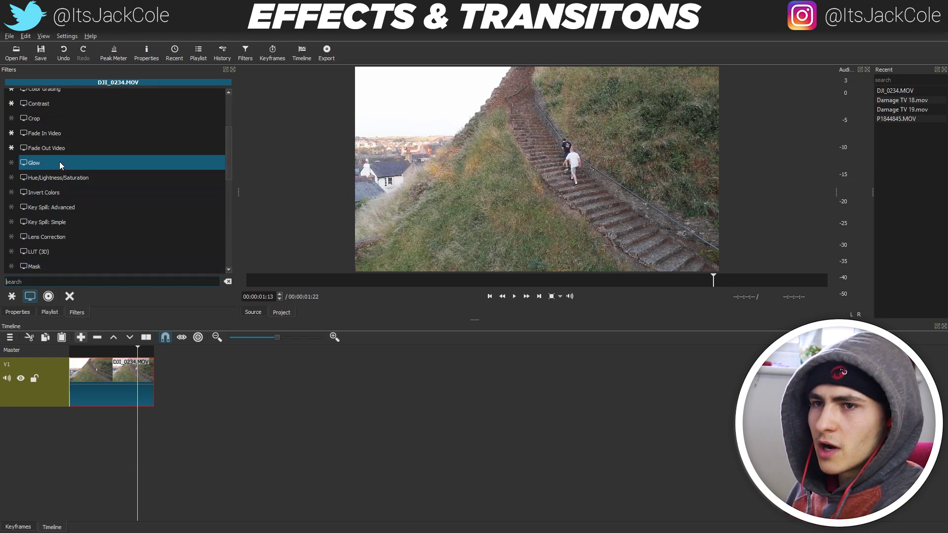
{"action": "left_click", "coordinate": [59, 162]}
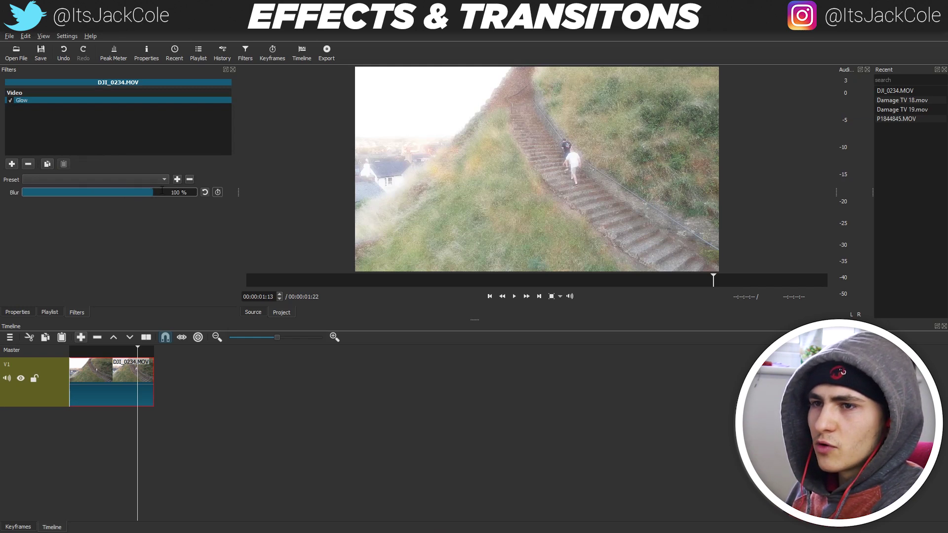
{"action": "left_click_drag", "start_coordinate": [47, 191], "coordinate": [28, 192]}
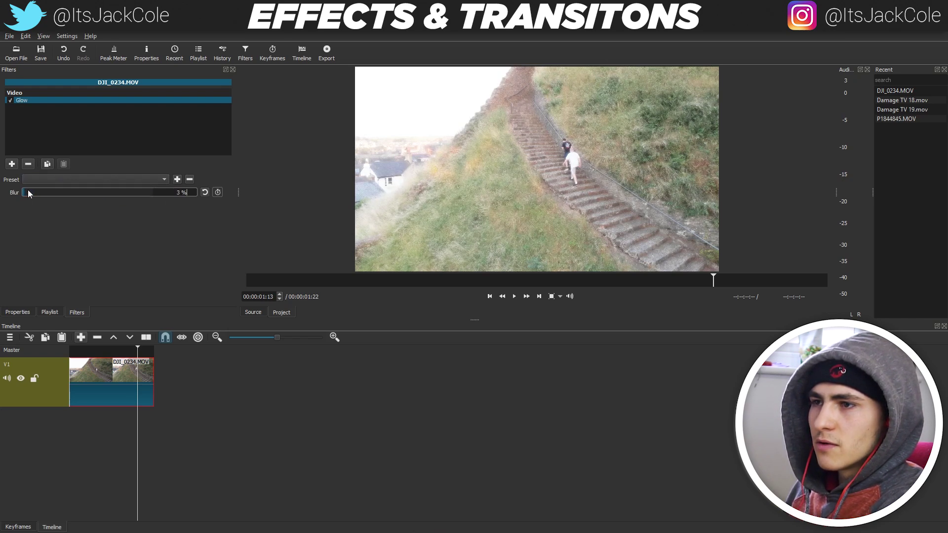
{"action": "left_click", "coordinate": [29, 163]}
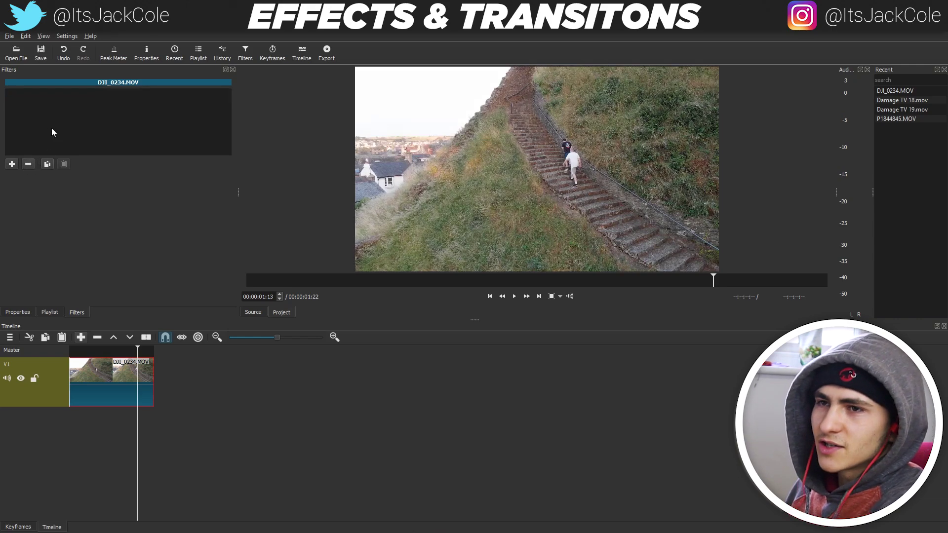
Step: Enlarge the timeline view of the DJI_0234.MOV clip and return the playhead to its start
{"action": "left_click", "coordinate": [73, 352]}
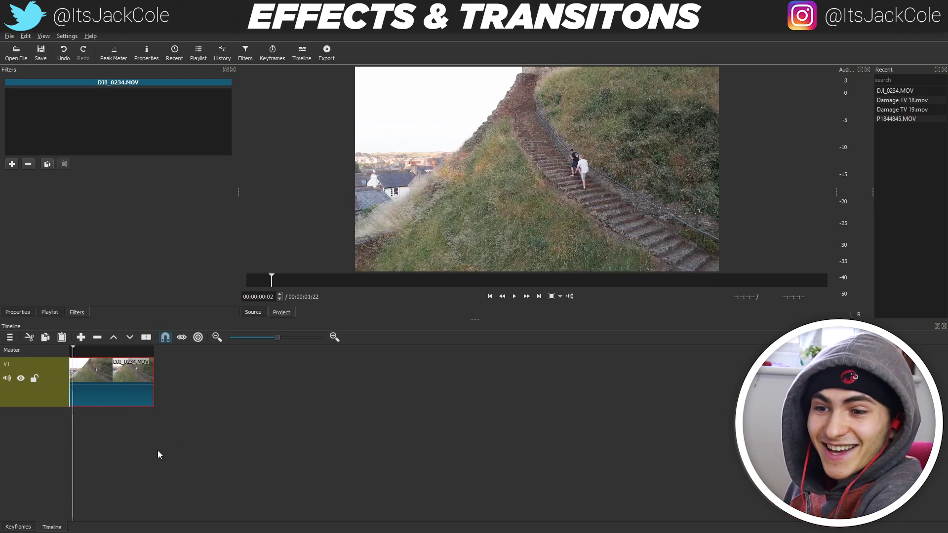
{"action": "left_click", "coordinate": [334, 337]}
{"action": "left_click", "coordinate": [334, 337]}
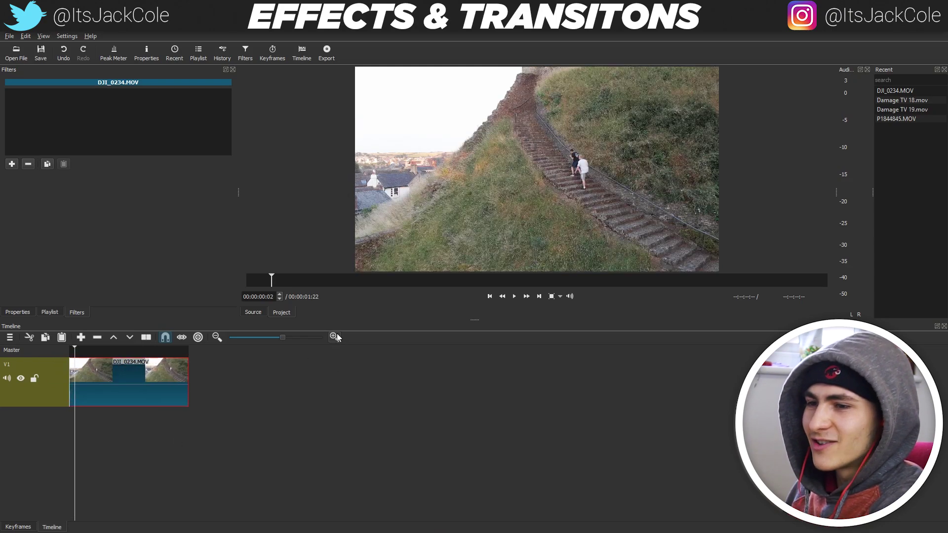
{"action": "left_click", "coordinate": [335, 337]}
{"action": "left_click", "coordinate": [334, 337]}
{"action": "left_click", "coordinate": [334, 337]}
{"action": "left_click_drag", "start_coordinate": [79, 355], "coordinate": [61, 353]}
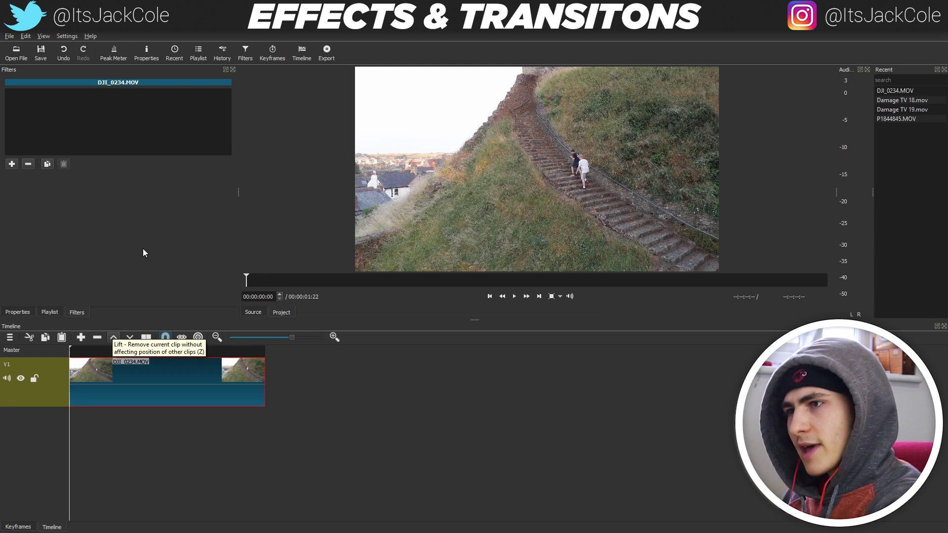
{"action": "mouse_move", "coordinate": [74, 366]}
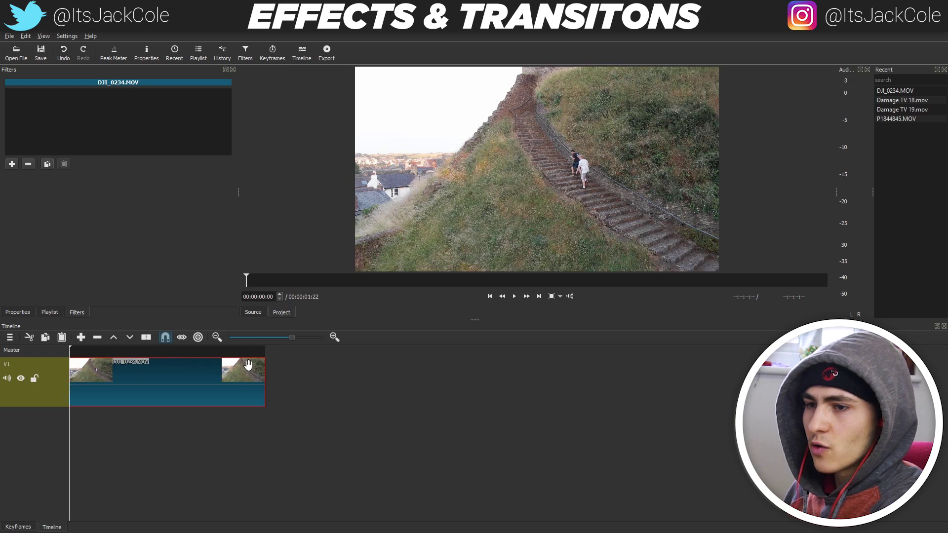
{"action": "mouse_move", "coordinate": [259, 367]}
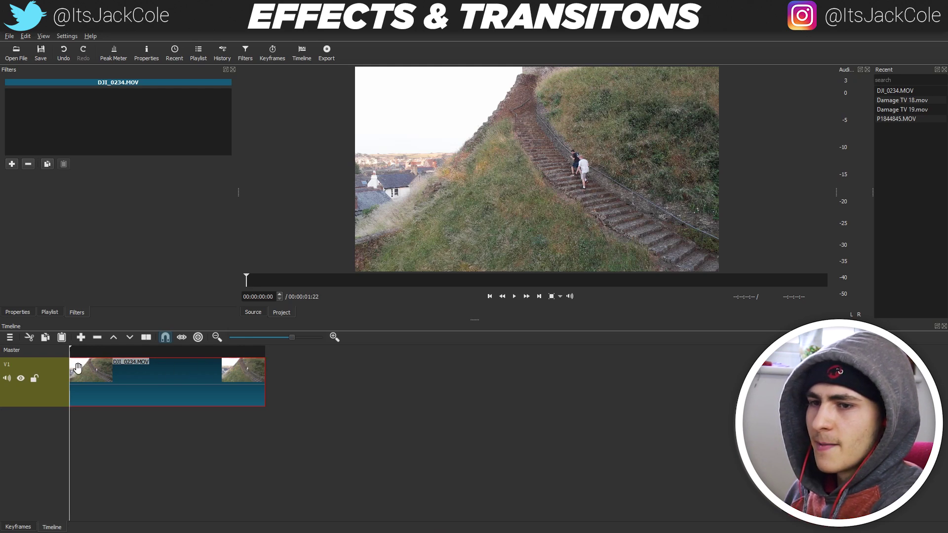
Step: Add a 10-frame fade-in at the start of the DJI_0234.MOV clip and play it
{"action": "left_click_drag", "start_coordinate": [75, 362], "coordinate": [123, 366]}
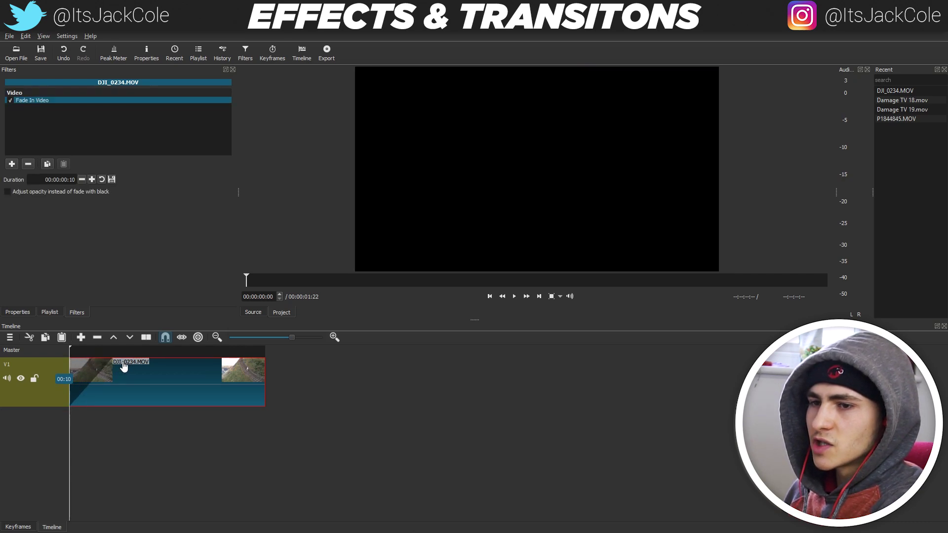
{"action": "key", "text": "space"}
{"action": "key", "text": "space"}
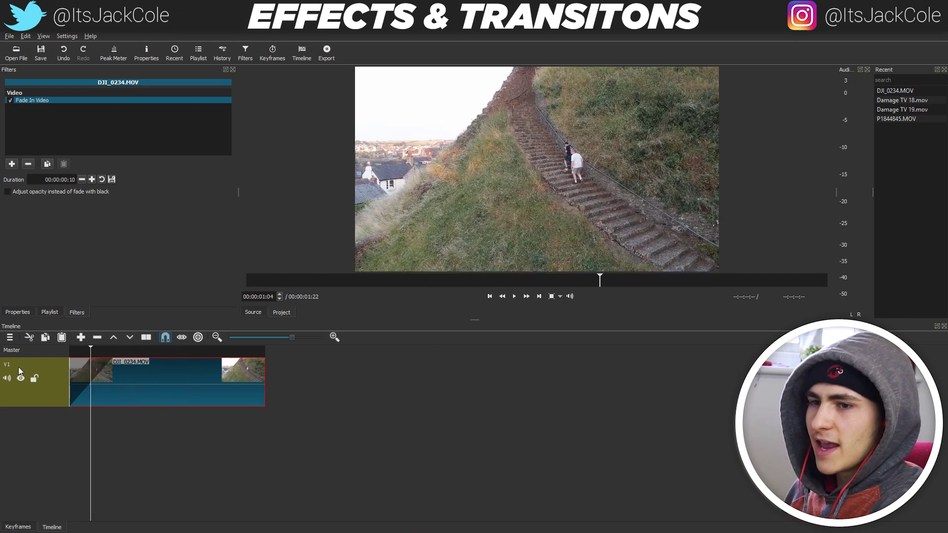
{"action": "key", "text": "Home"}
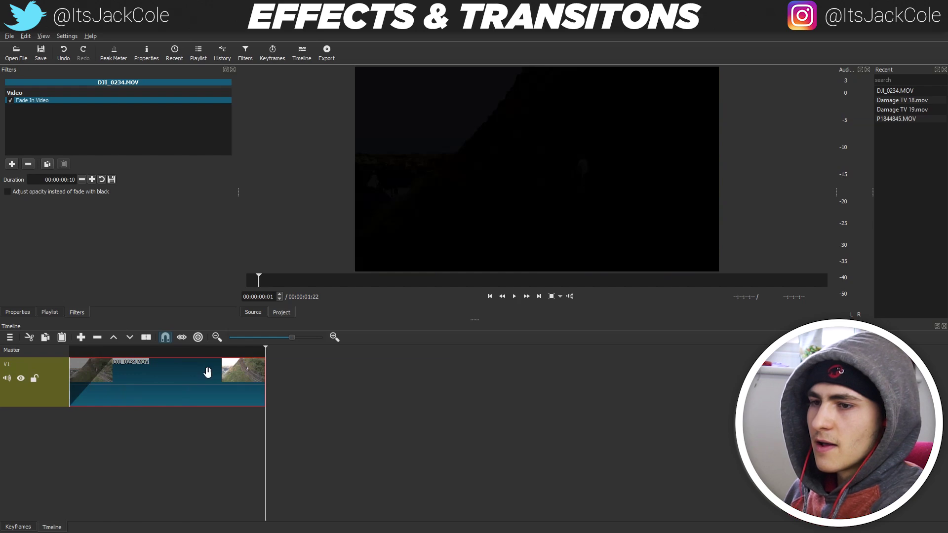
Step: Add an 11-frame fade-out at the end of the clip and play that part
{"action": "left_click", "coordinate": [217, 352]}
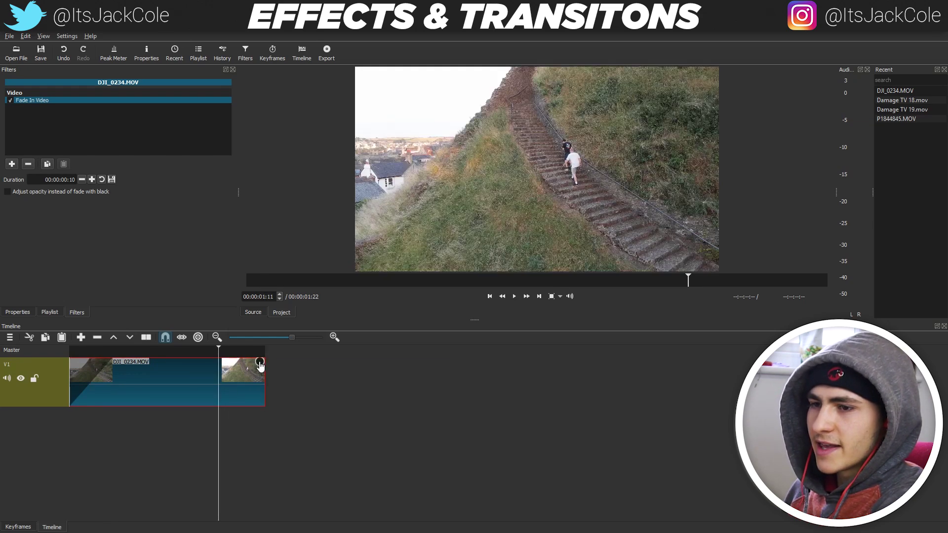
{"action": "left_click_drag", "start_coordinate": [242, 369], "coordinate": [203, 368]}
{"action": "key", "text": "space"}
{"action": "key", "text": "Home"}
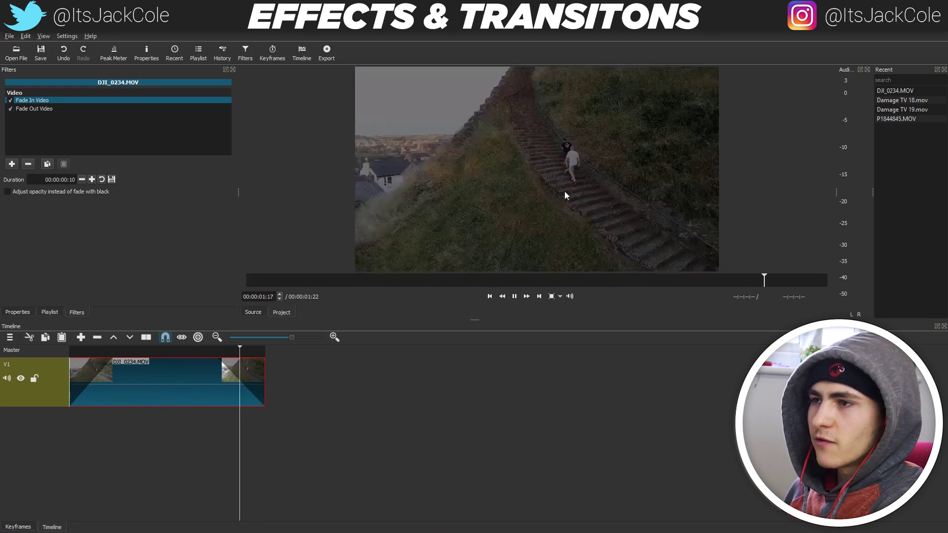
Step: Return the playhead to the start and remove the Fade In Video and Fade Out Video filters from the clip
{"action": "left_click_drag", "start_coordinate": [253, 347], "coordinate": [43, 378]}
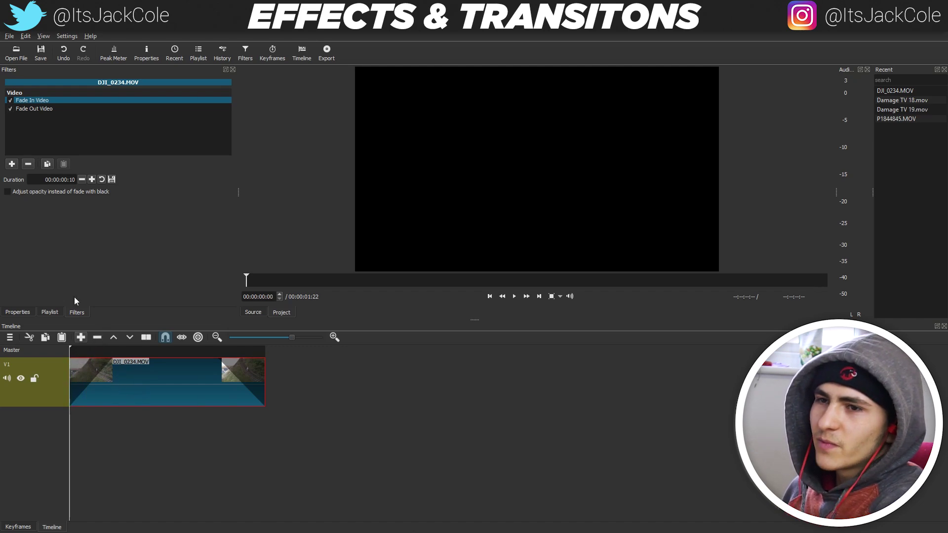
{"action": "left_click", "coordinate": [28, 163]}
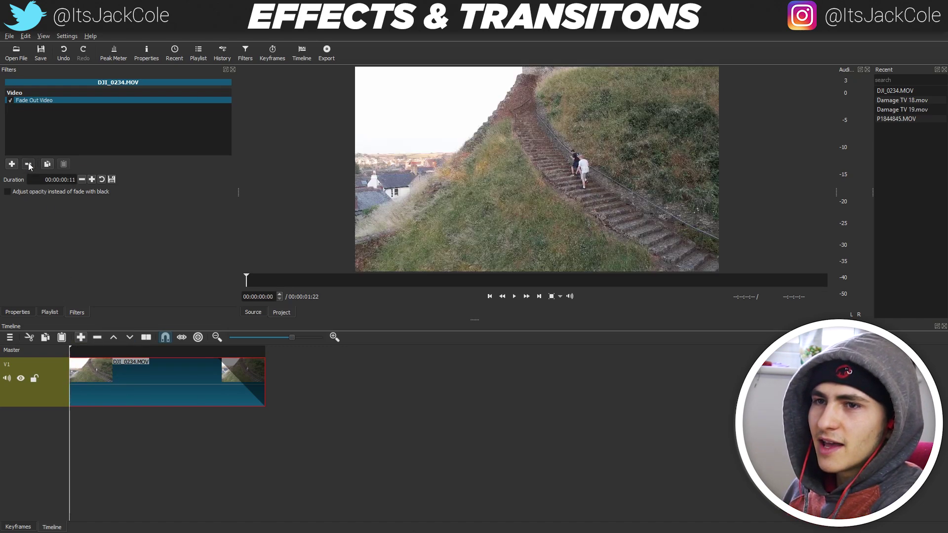
{"action": "left_click", "coordinate": [28, 163]}
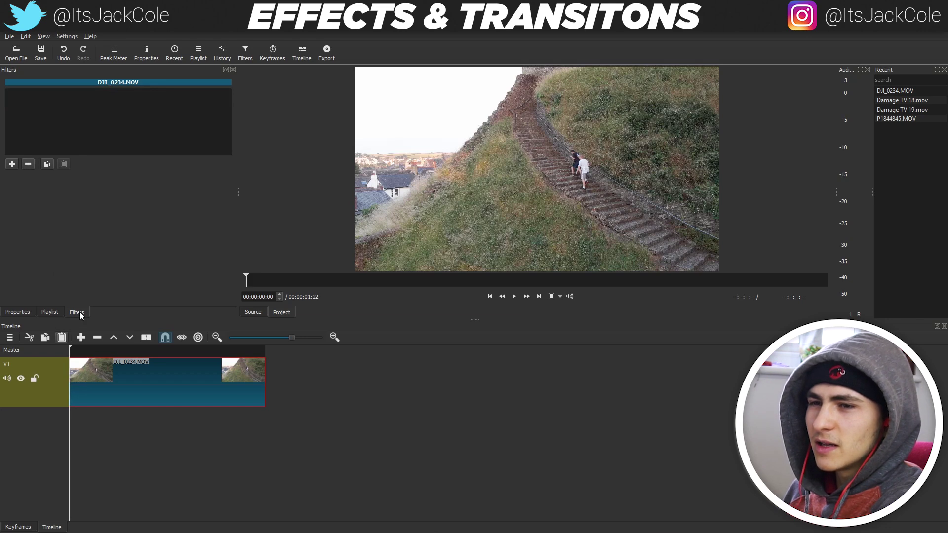
Step: Try the Fade In Video filter on the clip extended to 00:00:04:09, play it and remove the filter
{"action": "left_click", "coordinate": [12, 163]}
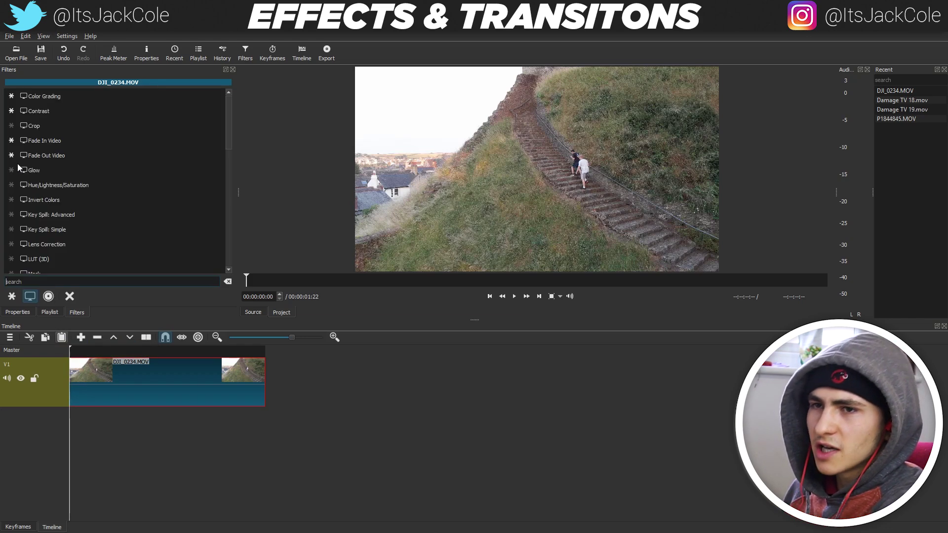
{"action": "left_click", "coordinate": [49, 144]}
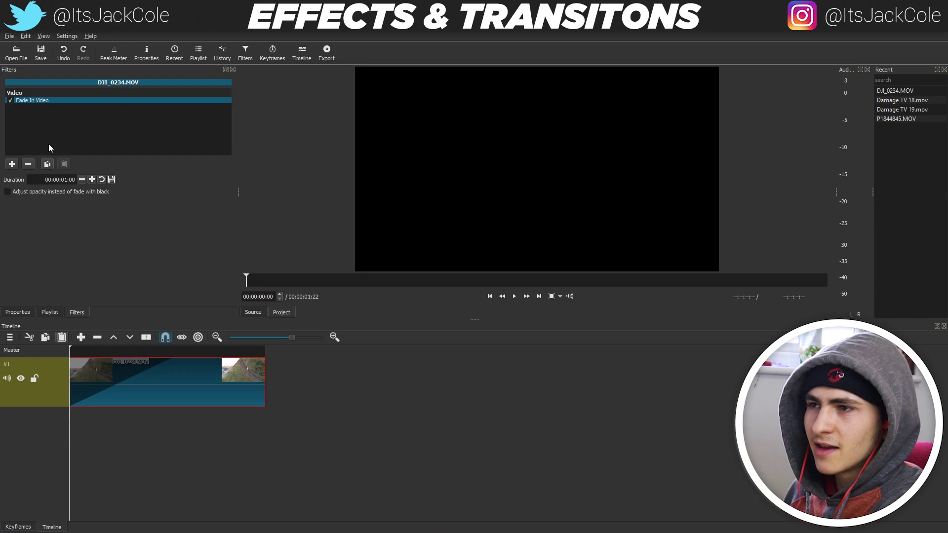
{"action": "left_click_drag", "start_coordinate": [265, 378], "coordinate": [518, 390]}
{"action": "key", "text": "space"}
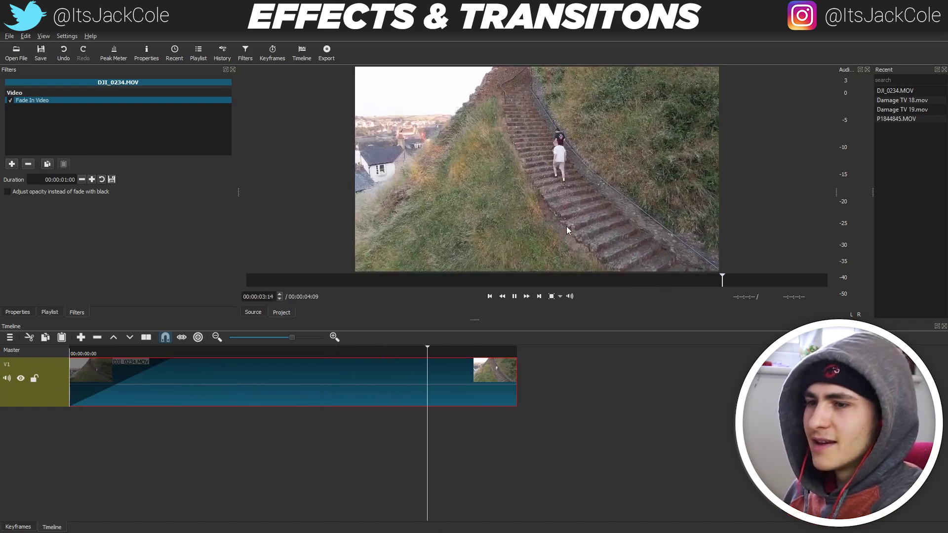
{"action": "left_click", "coordinate": [492, 369]}
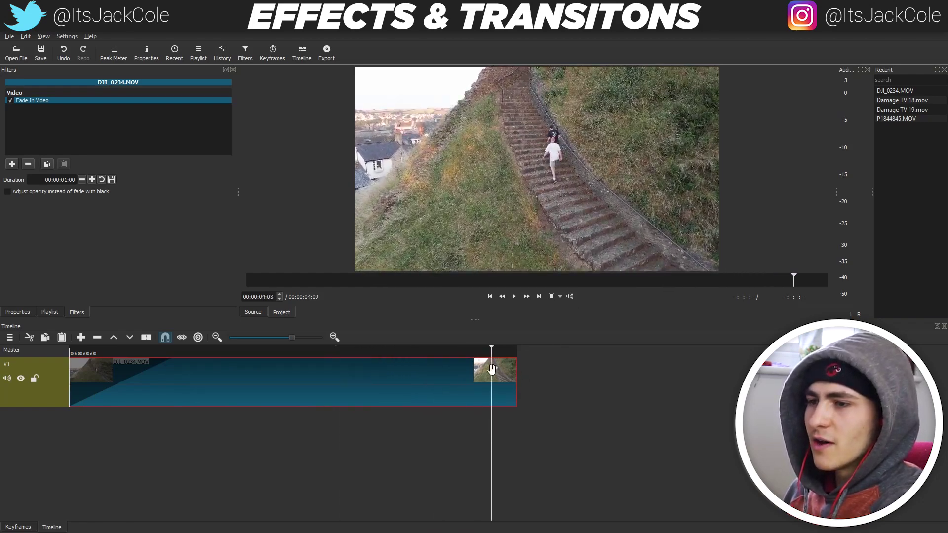
{"action": "left_click", "coordinate": [28, 164]}
Step: Return the playhead to the start and trim the clip's end to a length of 00:00:02:16
{"action": "left_click_drag", "start_coordinate": [86, 353], "coordinate": [58, 356]}
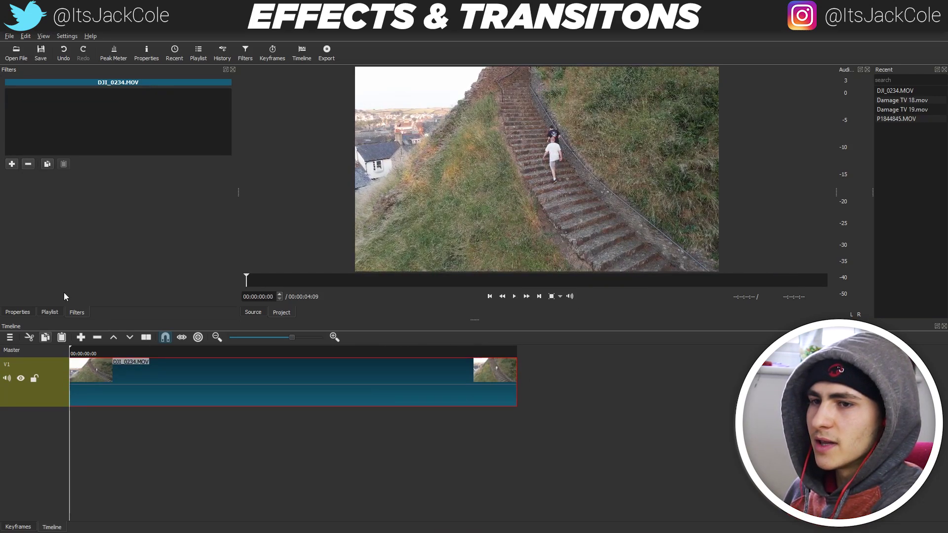
{"action": "left_click_drag", "start_coordinate": [515, 376], "coordinate": [342, 375]}
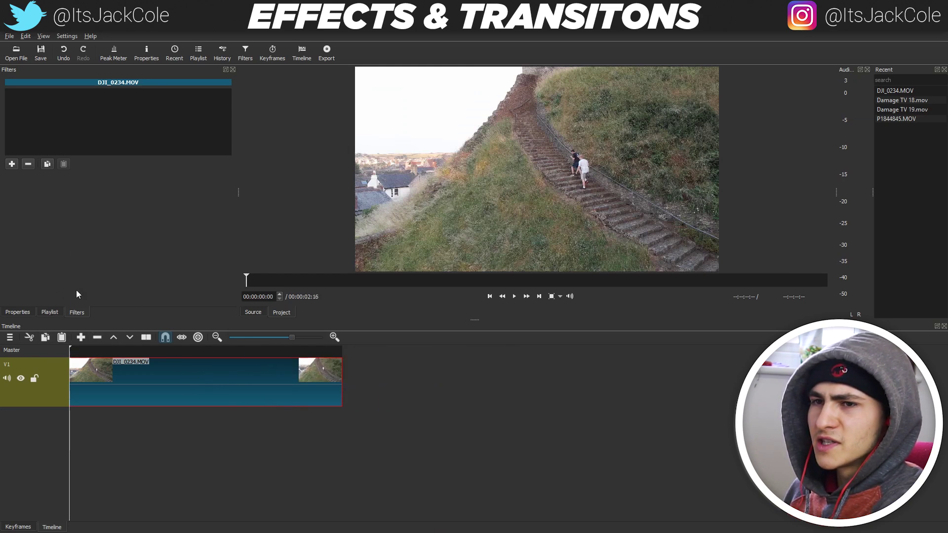
Step: Try the Fade In Video filter on the trimmed clip, play it, remove it and return the playhead to the start
{"action": "left_click", "coordinate": [12, 164]}
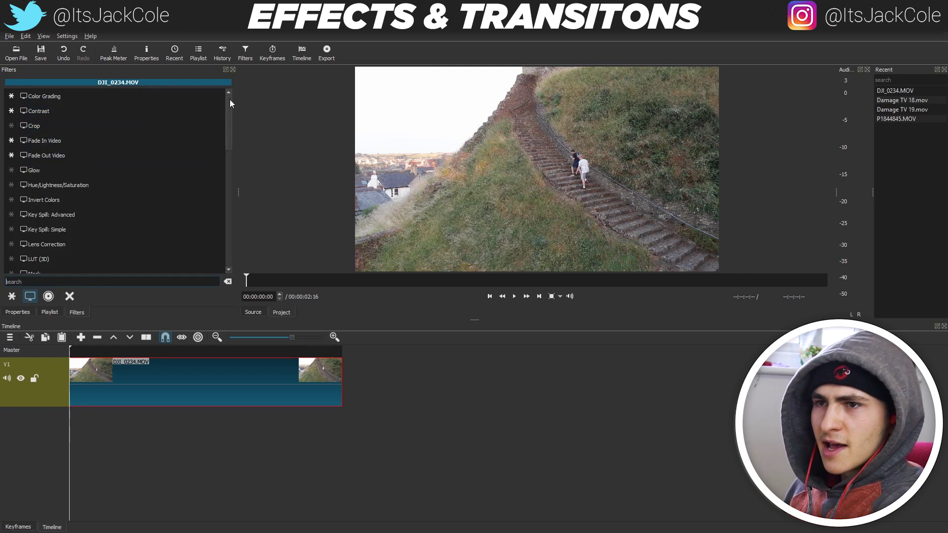
{"action": "scroll", "coordinate": [229, 109], "scroll_direction": "up", "scroll_amount": 2}
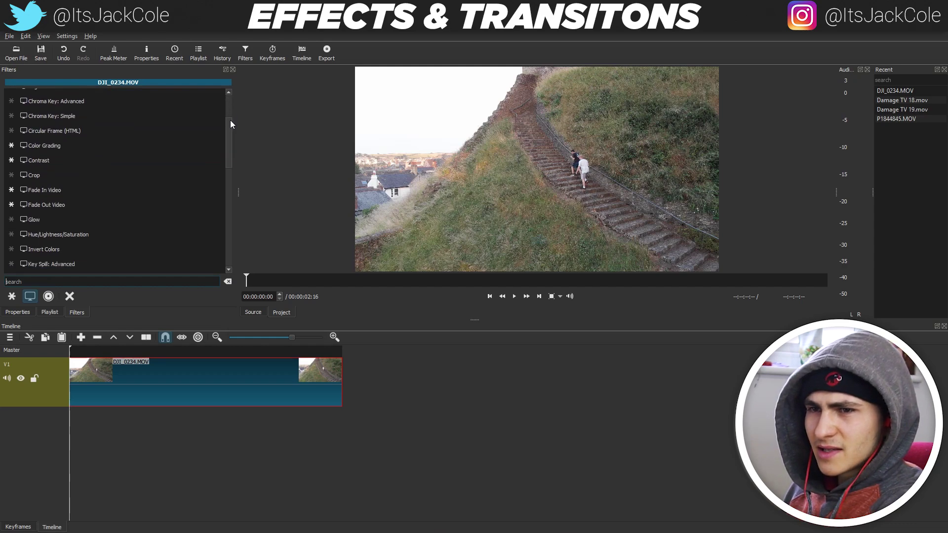
{"action": "left_click", "coordinate": [82, 195]}
{"action": "key", "text": "space"}
{"action": "key", "text": "space"}
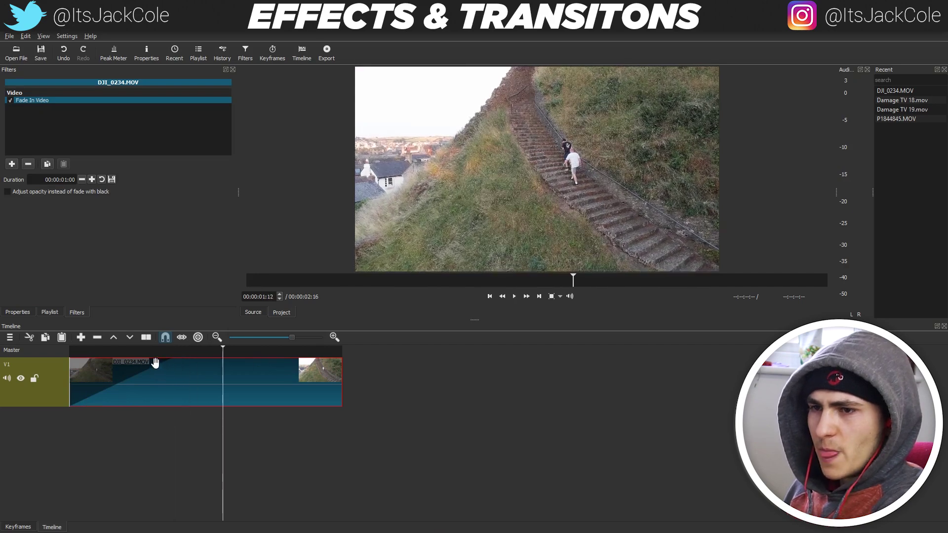
{"action": "left_click", "coordinate": [28, 164]}
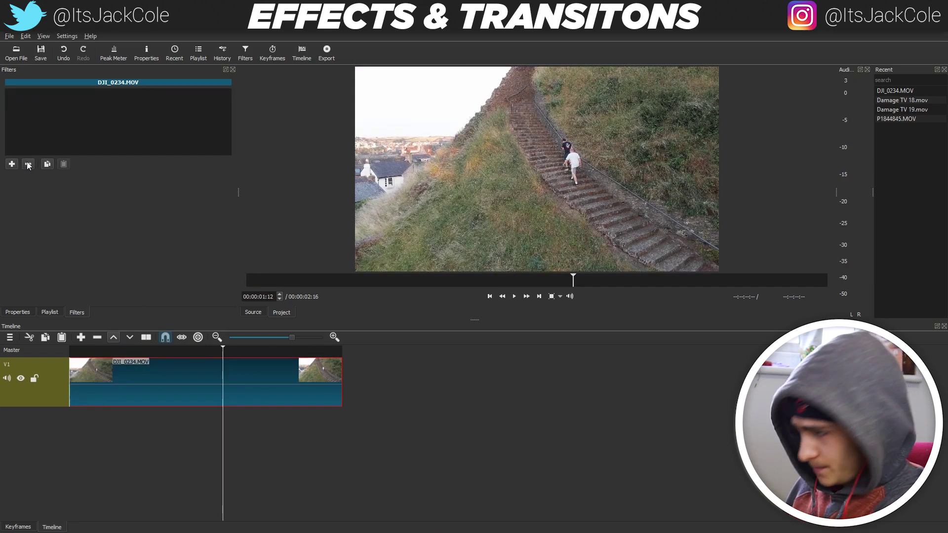
{"action": "left_click_drag", "start_coordinate": [159, 350], "coordinate": [49, 358]}
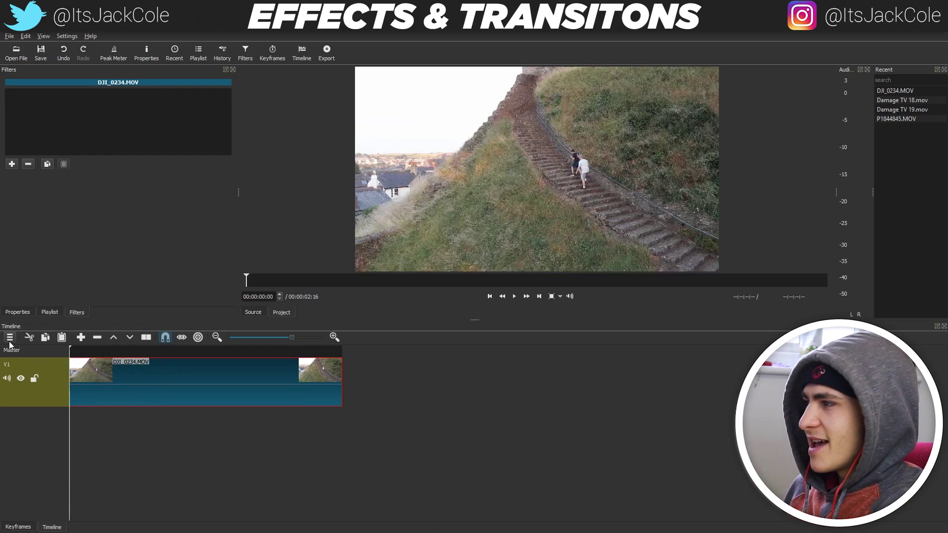
Step: Add the Color Grading filter to the clip, check its preset list and slightly widen the filter settings area
{"action": "left_click", "coordinate": [11, 164]}
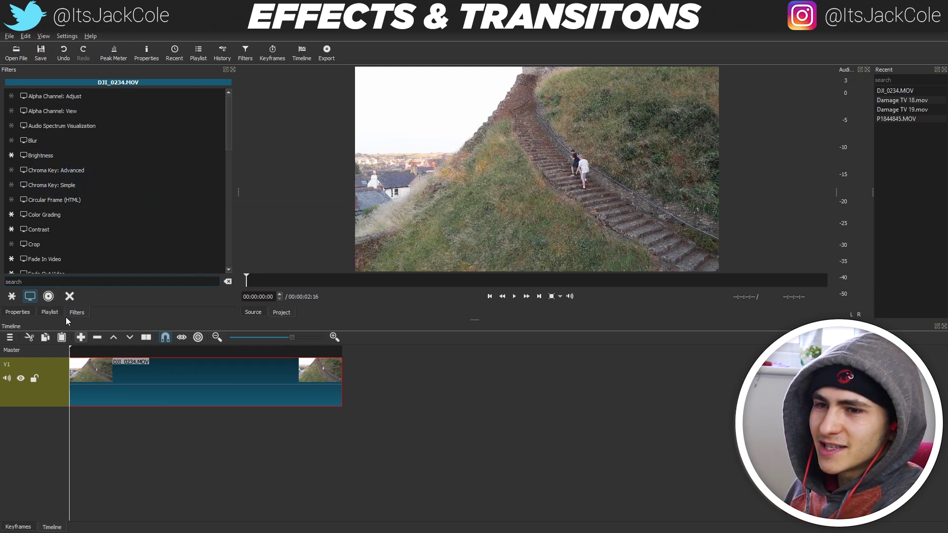
{"action": "left_click", "coordinate": [69, 220]}
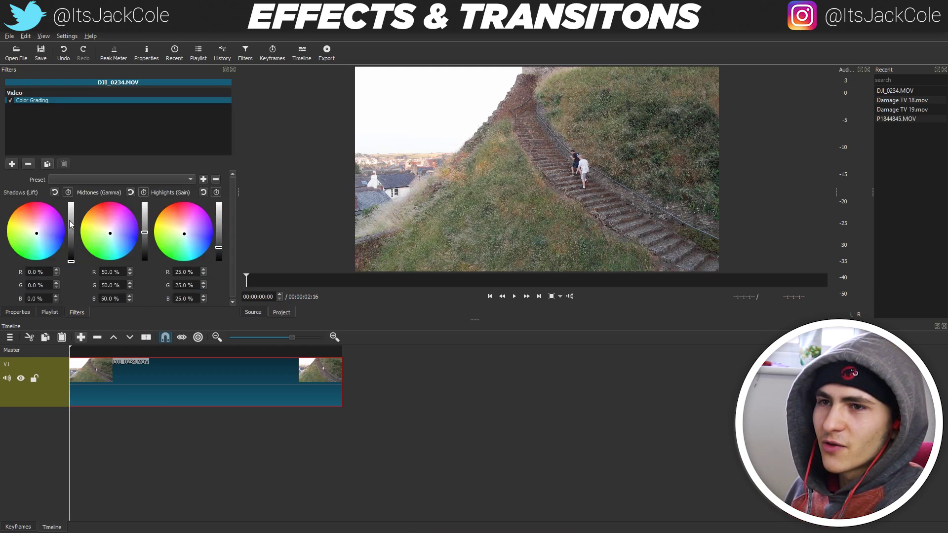
{"action": "left_click", "coordinate": [85, 179]}
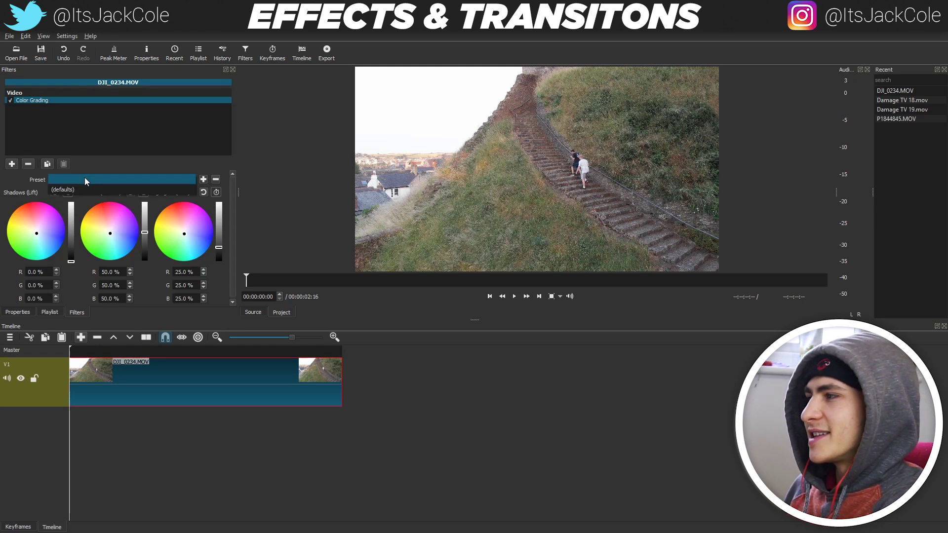
{"action": "left_click", "coordinate": [85, 178]}
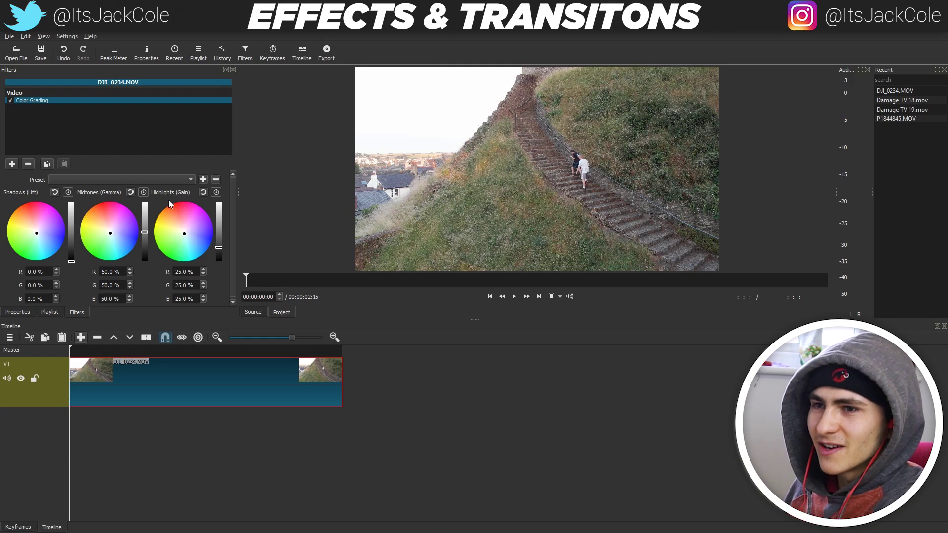
{"action": "mouse_move", "coordinate": [238, 235]}
{"action": "left_mouse_down"}
{"action": "mouse_move", "coordinate": [277, 245]}
{"action": "mouse_move", "coordinate": [241, 254]}
{"action": "left_mouse_up"}
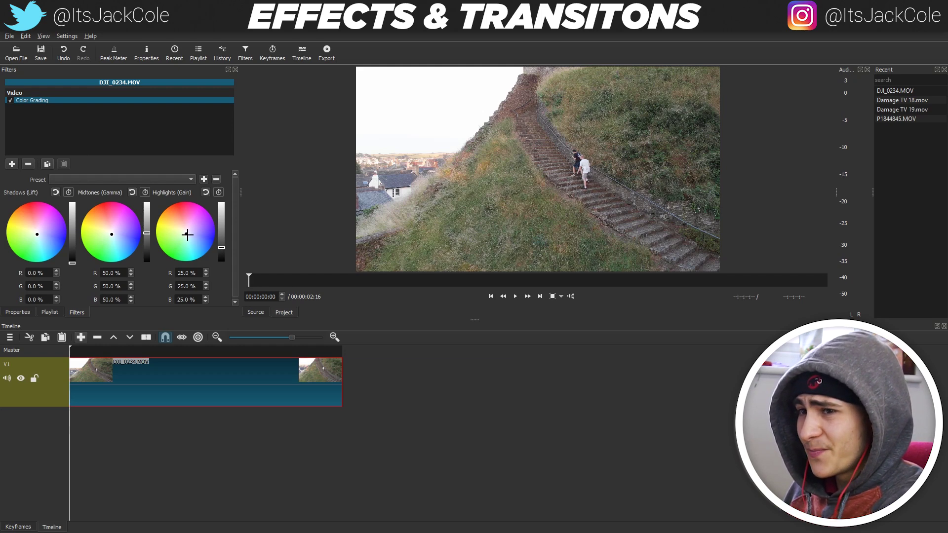
Step: Try highlights at R 16.4 %, G 19.6 %, B 25.0 %, midtones at R 45.1 %, G 50.0 %, B 30.3 %, and a cyan-blue shadow tint
{"action": "left_click_drag", "start_coordinate": [187, 234], "coordinate": [189, 238]}
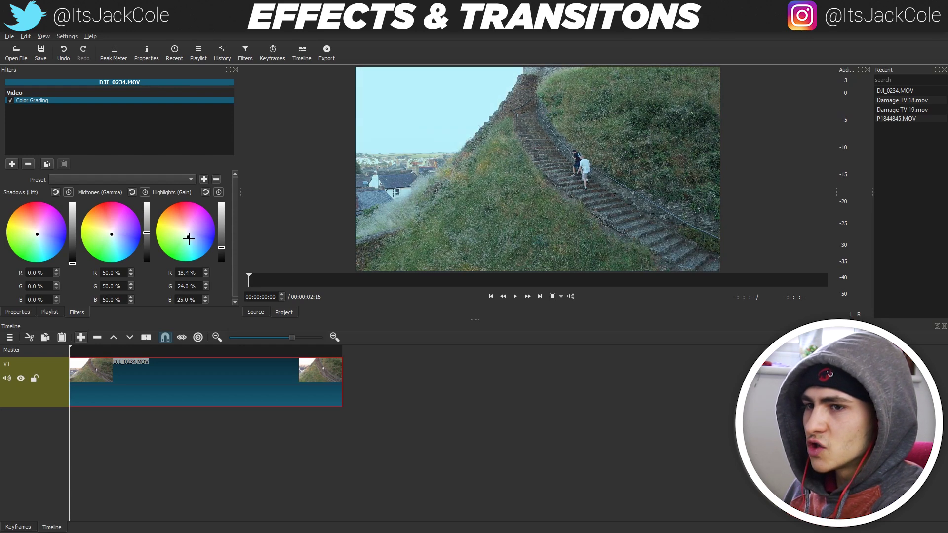
{"action": "left_click_drag", "start_coordinate": [189, 239], "coordinate": [194, 238]}
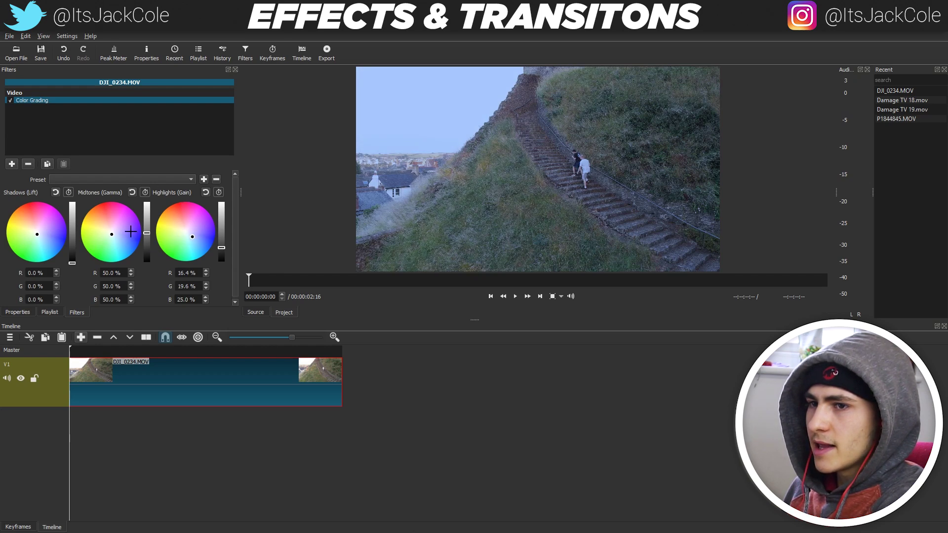
{"action": "left_click_drag", "start_coordinate": [111, 234], "coordinate": [101, 231]}
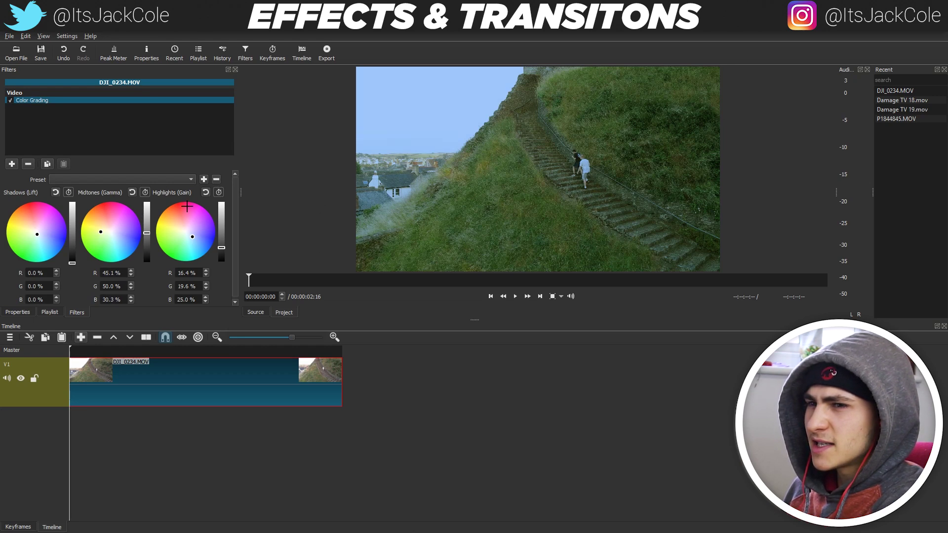
{"action": "left_click", "coordinate": [44, 249]}
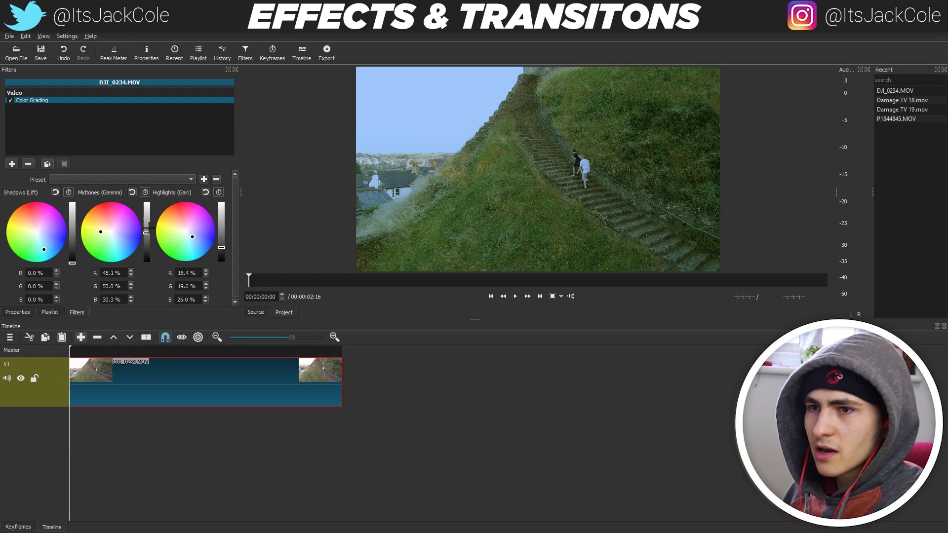
Step: Grade the midtones to R 37.2 %, G 43.6 %, B 50.0 % and the highlights to R 25.0 %, G 23.8 %, B 22.1 %
{"action": "mouse_move", "coordinate": [101, 232]}
{"action": "left_mouse_down"}
{"action": "mouse_move", "coordinate": [114, 221]}
{"action": "mouse_move", "coordinate": [116, 237]}
{"action": "left_mouse_up"}
{"action": "left_click_drag", "start_coordinate": [191, 234], "coordinate": [186, 233]}
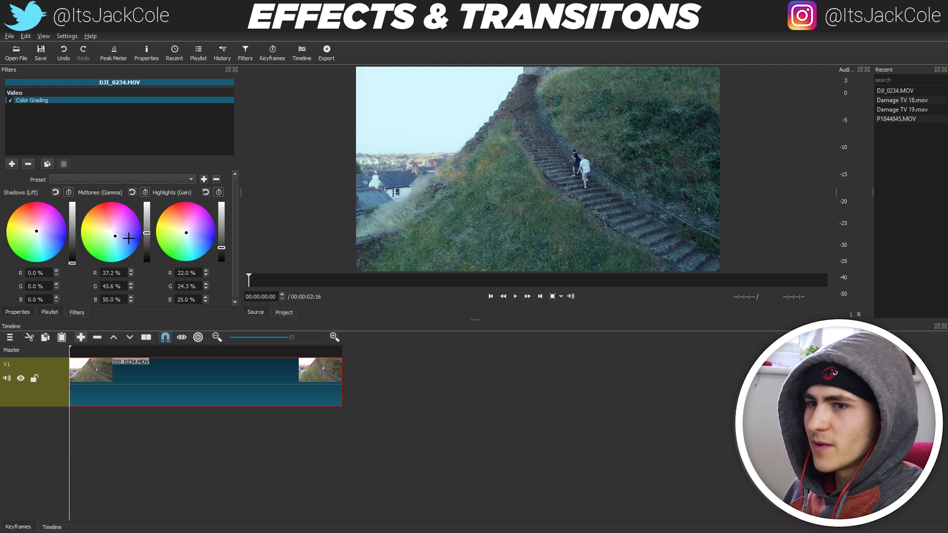
{"action": "scroll", "coordinate": [224, 280], "scroll_direction": "down", "scroll_amount": 1}
{"action": "left_click_drag", "start_coordinate": [185, 246], "coordinate": [184, 228]}
Step: Compare the clip with and without Color Grading at the start and at 00:00:01:09, leaving the filter enabled
{"action": "left_click", "coordinate": [11, 101]}
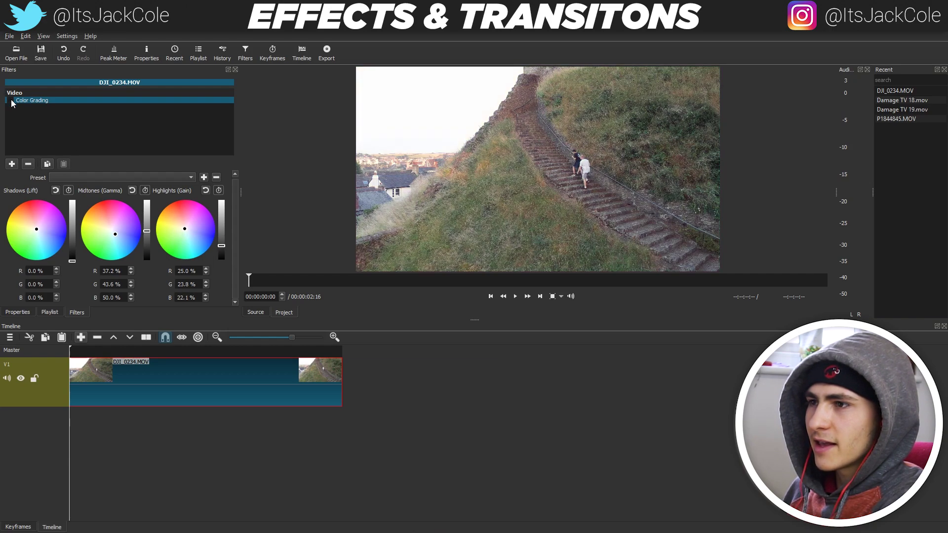
{"action": "left_click", "coordinate": [11, 101]}
{"action": "left_click", "coordinate": [11, 102]}
{"action": "left_click", "coordinate": [11, 101]}
{"action": "left_click", "coordinate": [515, 296]}
{"action": "left_click", "coordinate": [565, 167]}
{"action": "left_click", "coordinate": [11, 101]}
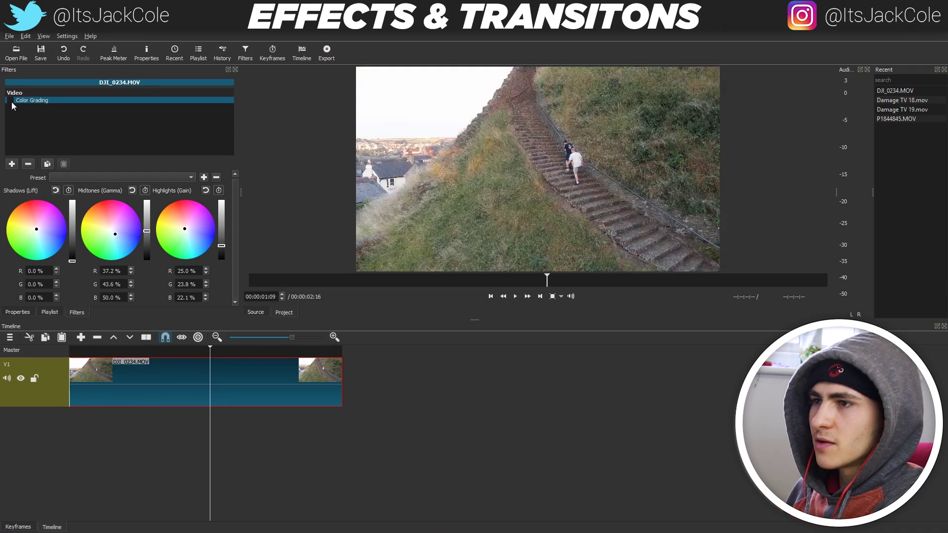
{"action": "left_click", "coordinate": [11, 101]}
{"action": "left_click", "coordinate": [11, 101]}
{"action": "left_click", "coordinate": [10, 102]}
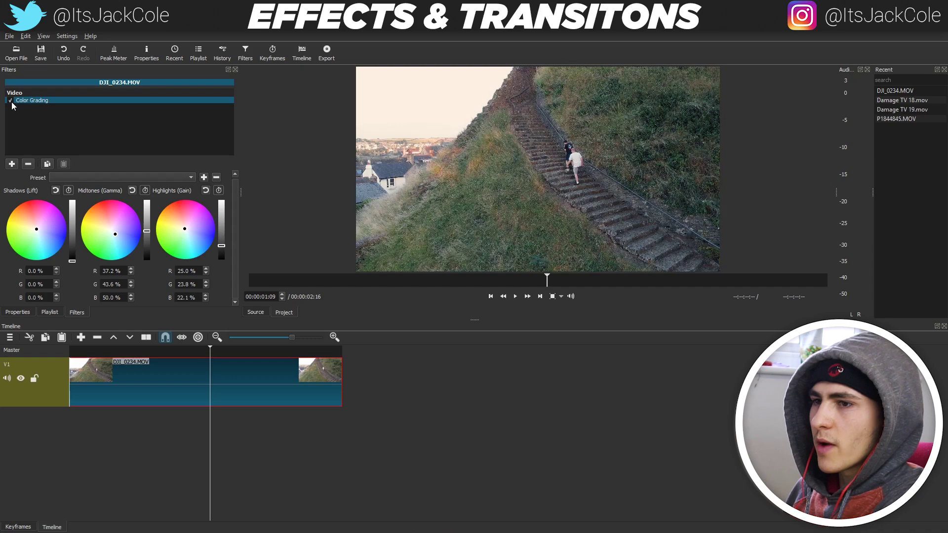
Step: Play the color-graded clip from its start and stop near its end
{"action": "left_click_drag", "start_coordinate": [209, 349], "coordinate": [31, 360]}
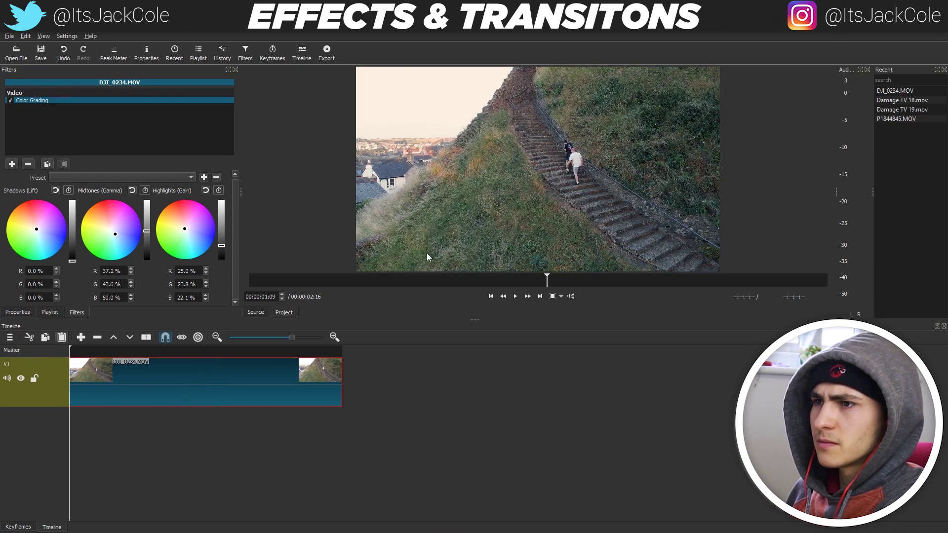
{"action": "left_click", "coordinate": [532, 254]}
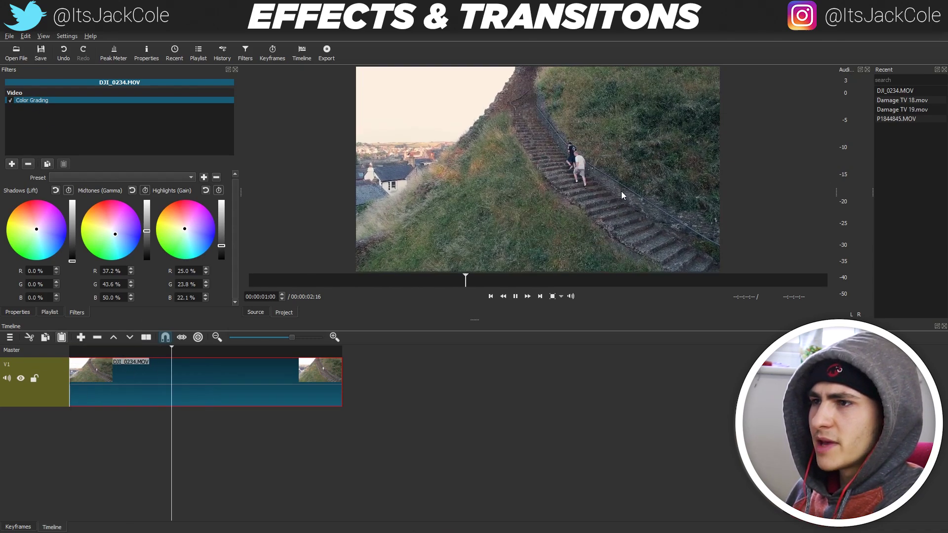
{"action": "left_click", "coordinate": [611, 205]}
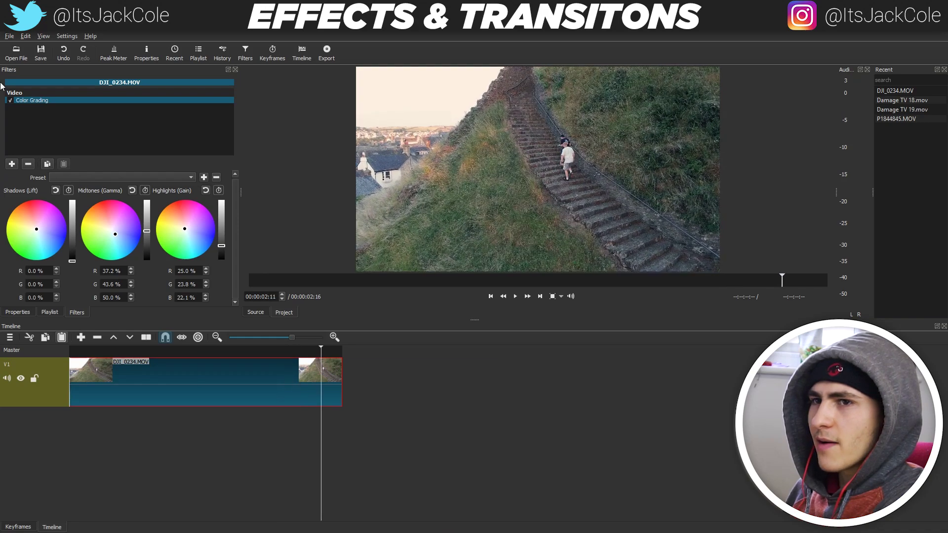
Step: Compare the footage at 00:00:02:10 with and without the Color Grading filter several times, leaving the filter enabled
{"action": "left_click", "coordinate": [11, 101]}
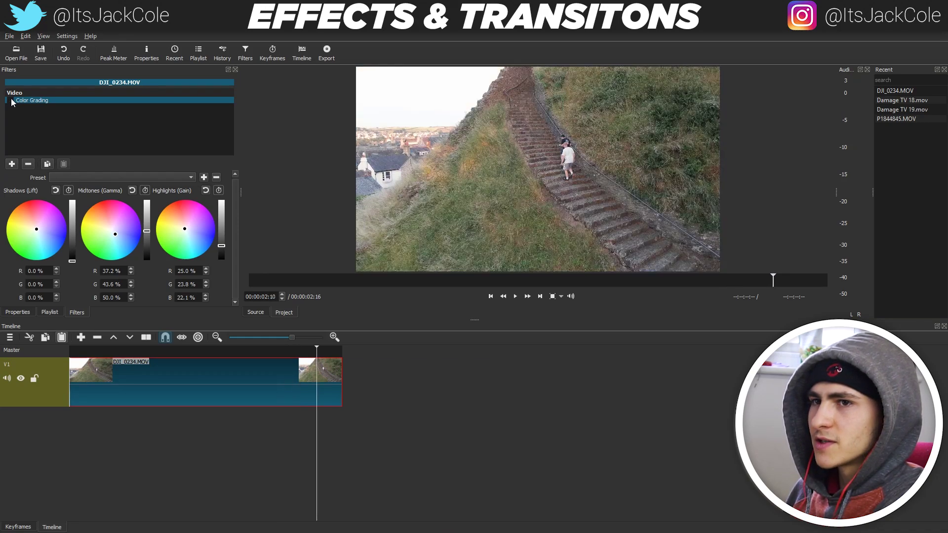
{"action": "left_click", "coordinate": [10, 101]}
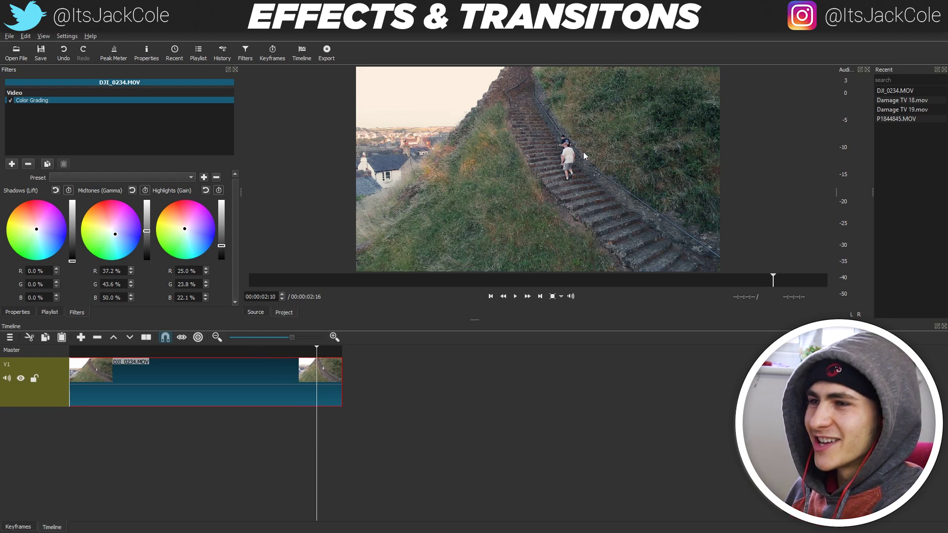
{"action": "left_click", "coordinate": [11, 101]}
{"action": "left_click", "coordinate": [11, 101]}
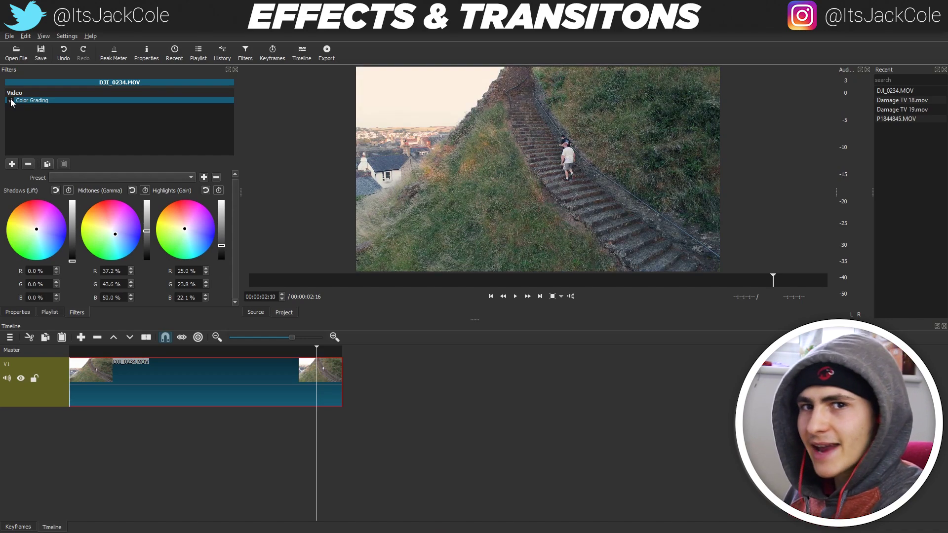
{"action": "left_click", "coordinate": [10, 102]}
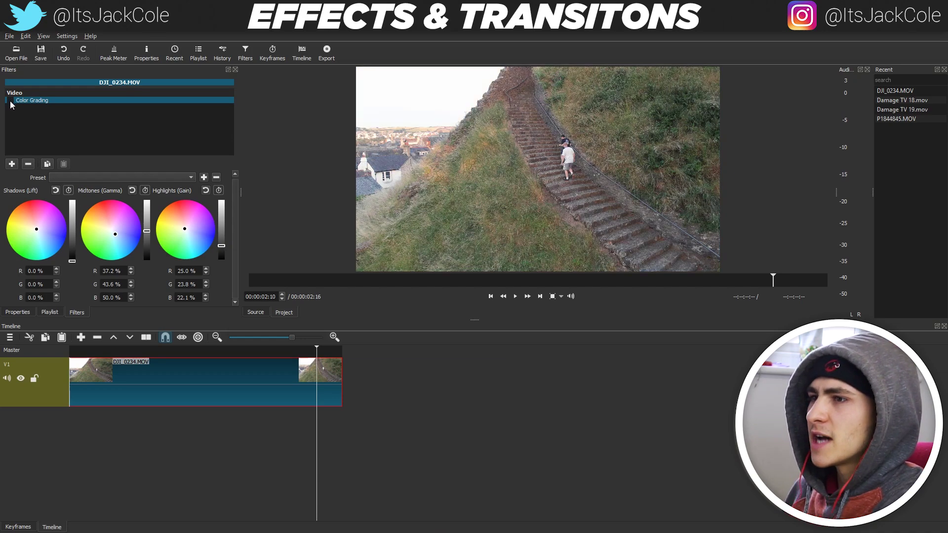
{"action": "left_click", "coordinate": [11, 101]}
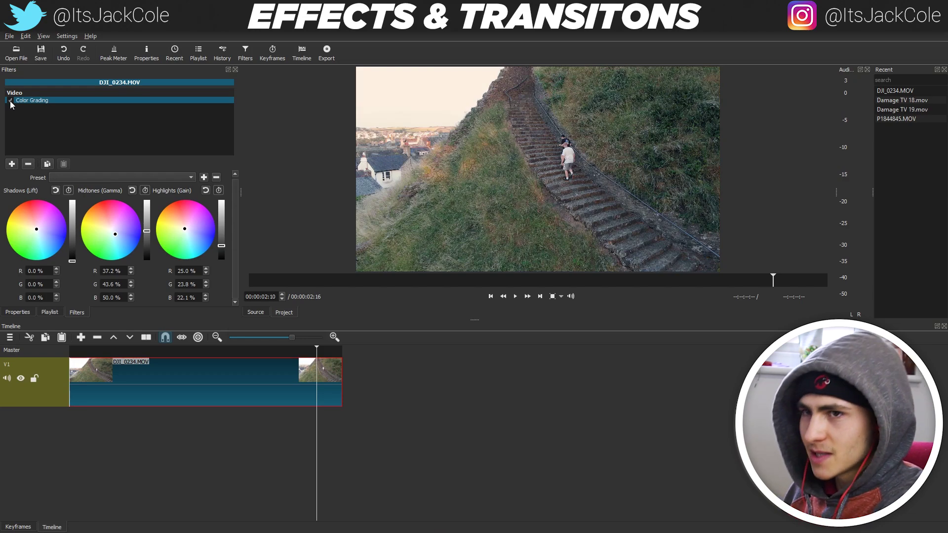
{"action": "left_click", "coordinate": [11, 102]}
{"action": "left_click", "coordinate": [11, 101]}
Step: Play the color-graded clip from its beginning, and return the playhead to 00:00:00:00
{"action": "left_click_drag", "start_coordinate": [316, 347], "coordinate": [57, 352]}
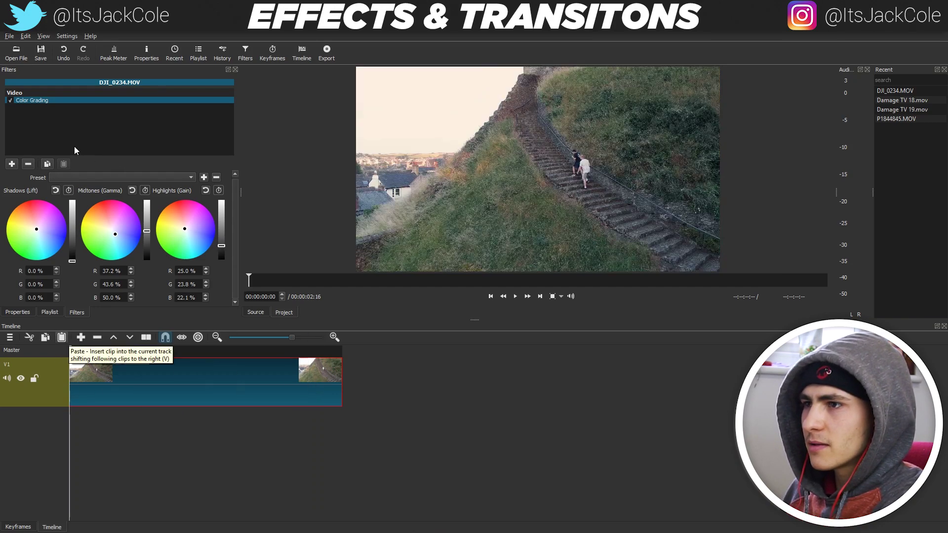
{"action": "key", "text": "space"}
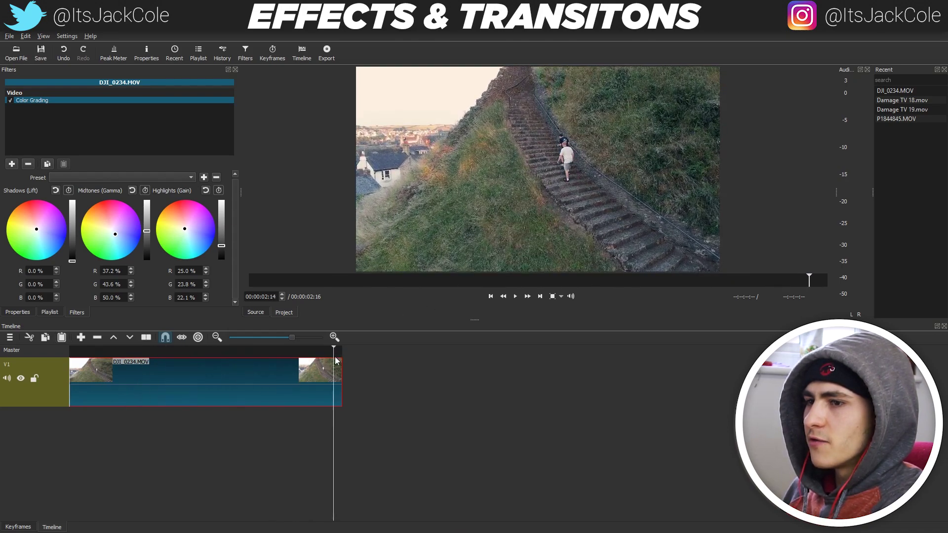
{"action": "left_click_drag", "start_coordinate": [324, 352], "coordinate": [70, 353]}
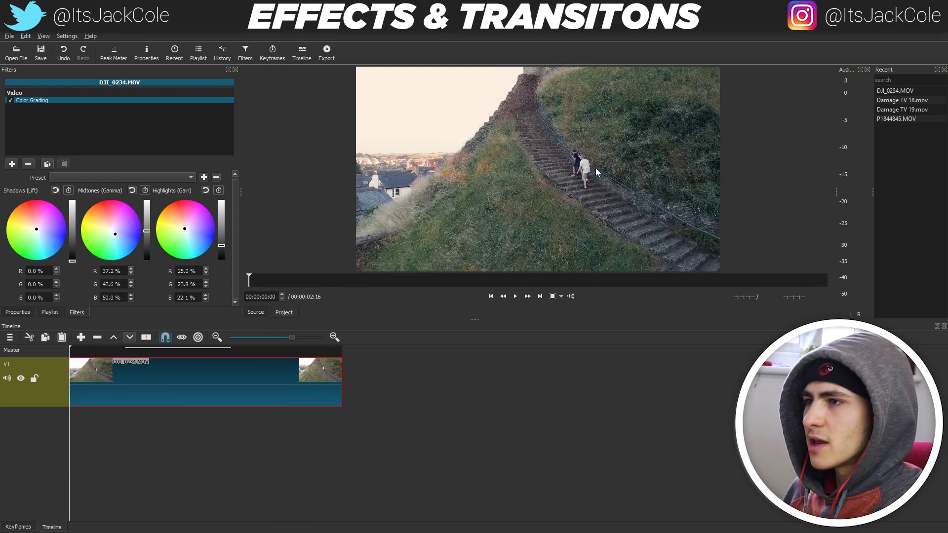